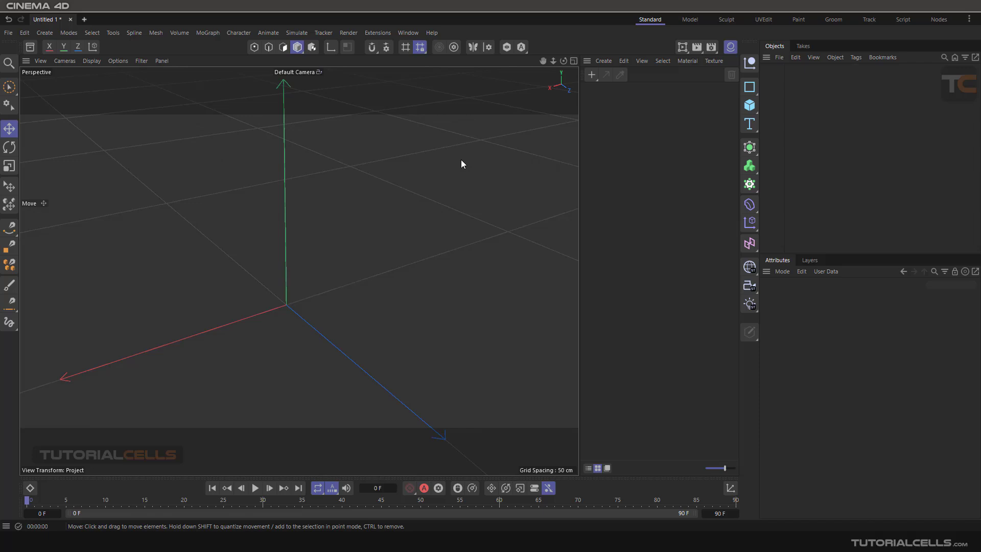
# - Set the renderer to Physical in the render settings and close the settings window
pyautogui.click(710, 47)
pyautogui.moveTo(709, 45); pyautogui.dragTo(665, 44)
pyautogui.click(665, 68)
pyautogui.click(674, 103)
pyautogui.click(670, 69)
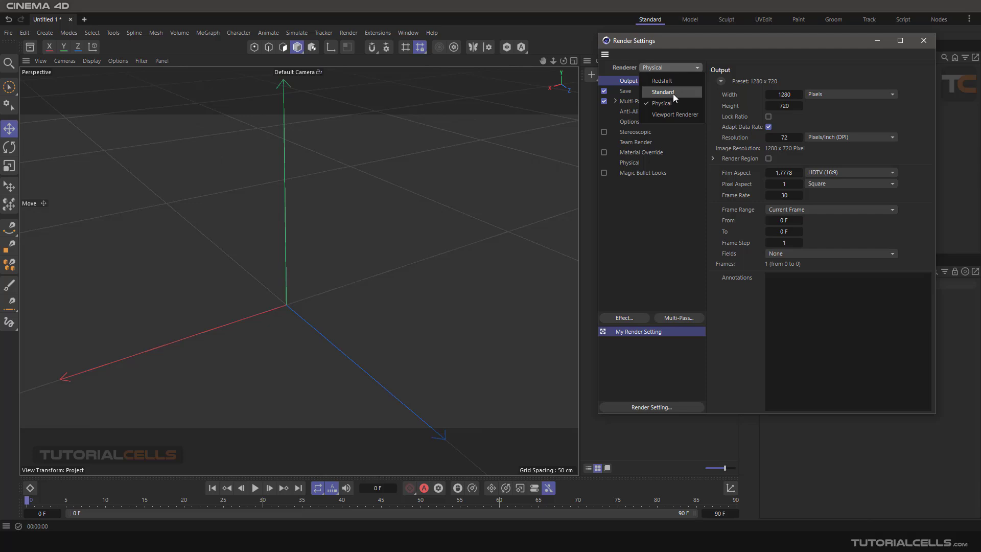
pyautogui.click(923, 41)
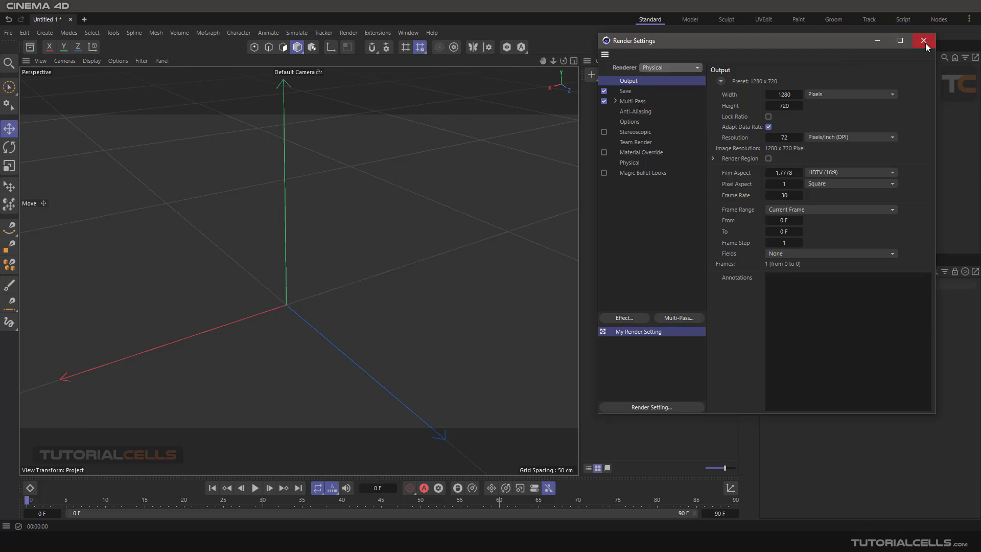
pyautogui.click(924, 42)
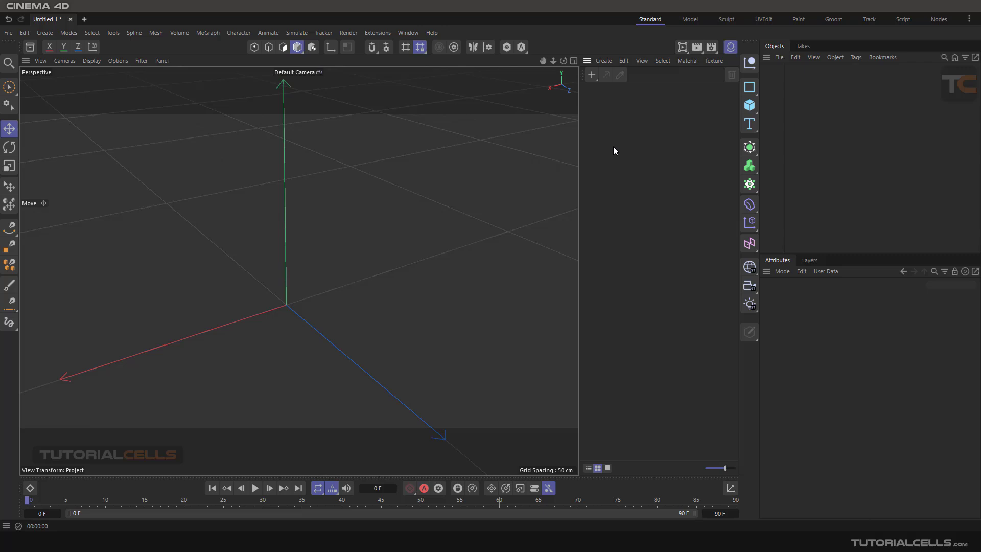
# - Create a new PBR material and open its Reflectance channel for inspection
pyautogui.click(592, 77)
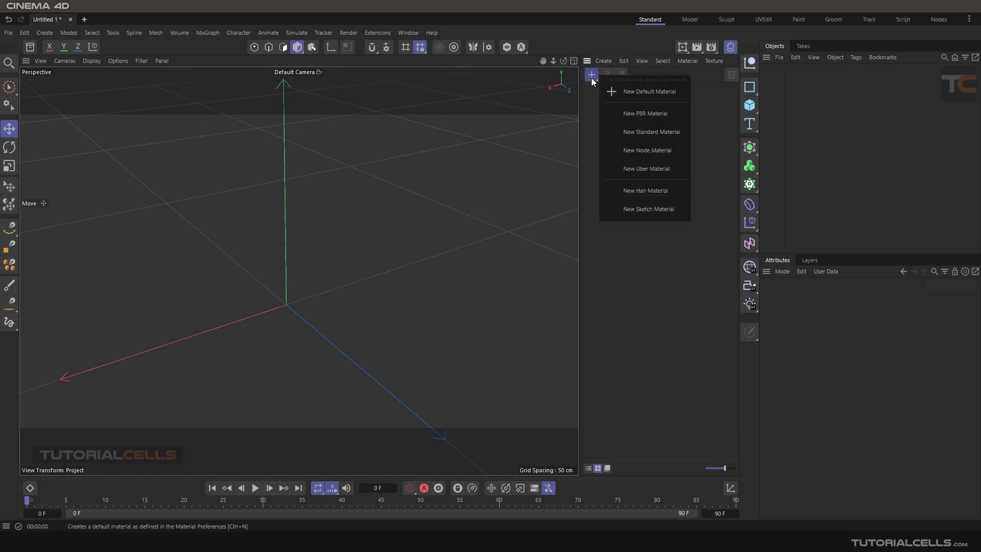
pyautogui.click(658, 120)
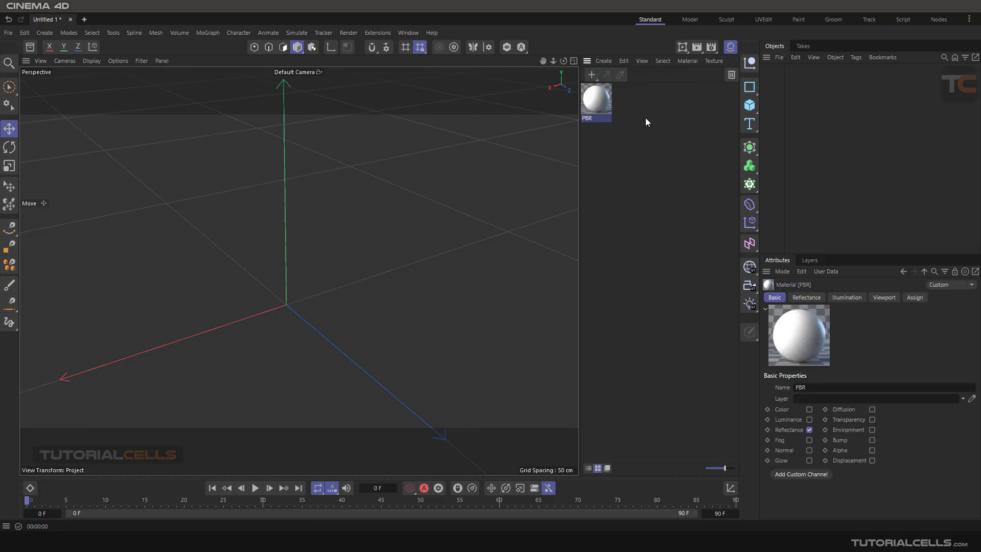
pyautogui.doubleClick(603, 105)
pyautogui.moveTo(641, 98); pyautogui.dragTo(363, 100)
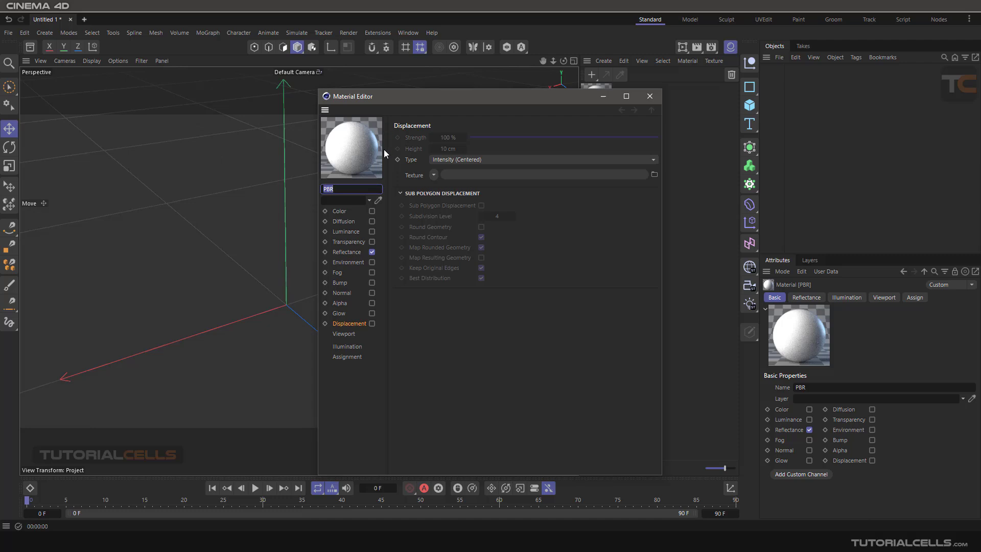
pyautogui.click(357, 253)
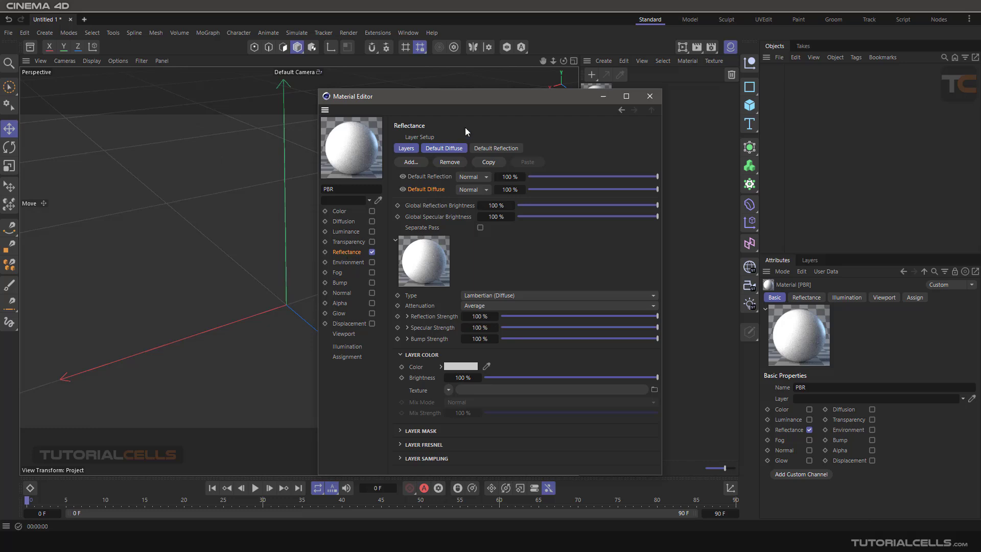
pyautogui.moveTo(482, 99); pyautogui.dragTo(259, 87)
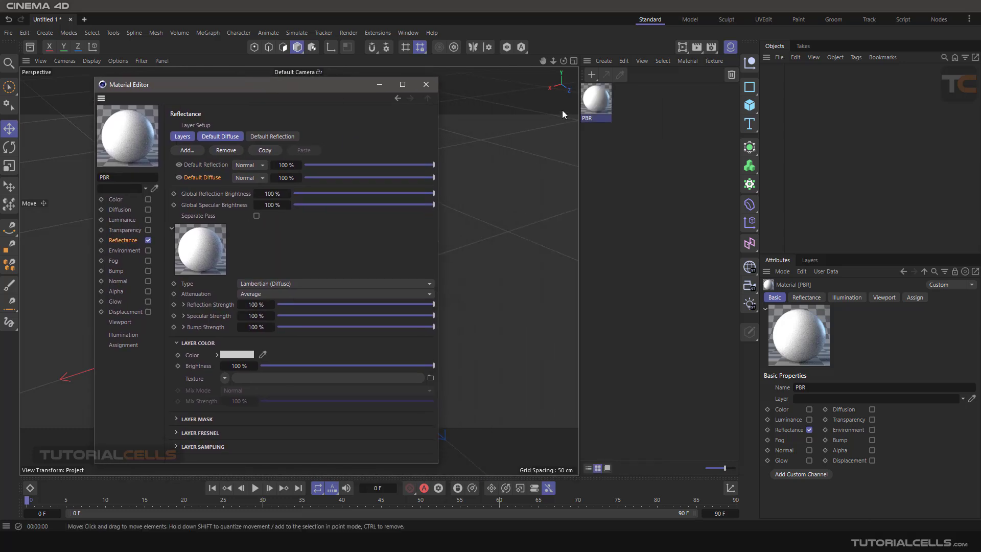
# - Create a standard material for comparison and review its Color and Reflectance channels
pyautogui.click(591, 74)
pyautogui.click(635, 132)
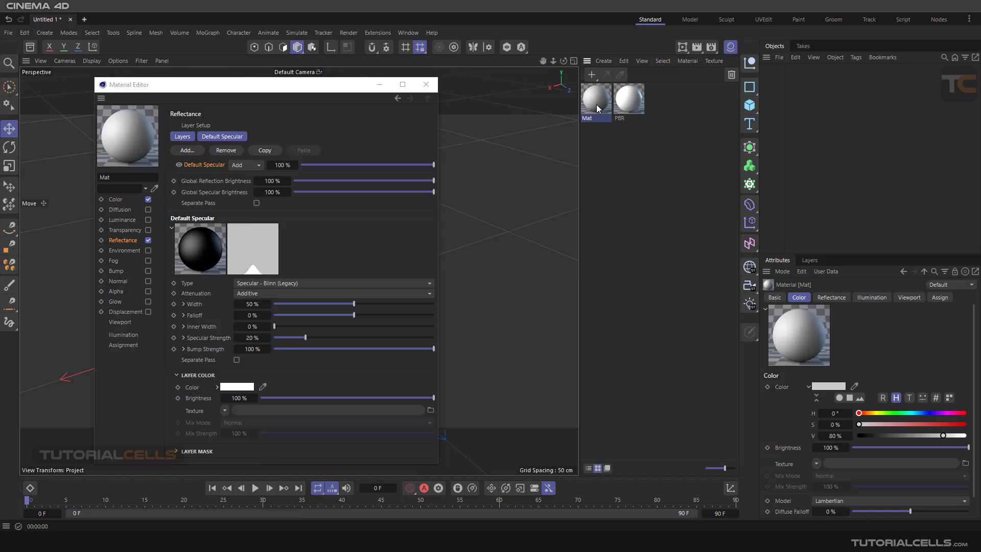
pyautogui.moveTo(346, 89); pyautogui.dragTo(480, 76)
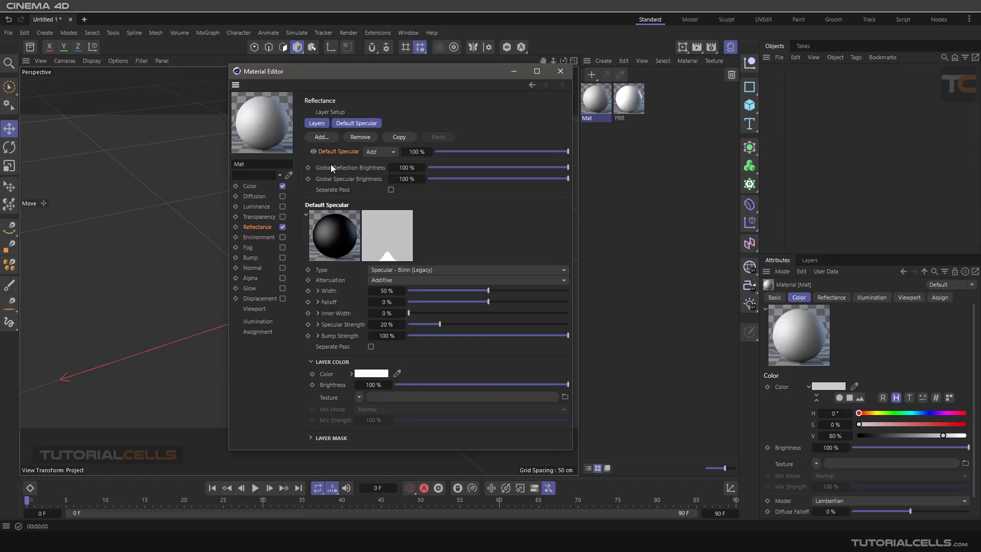
pyautogui.click(251, 187)
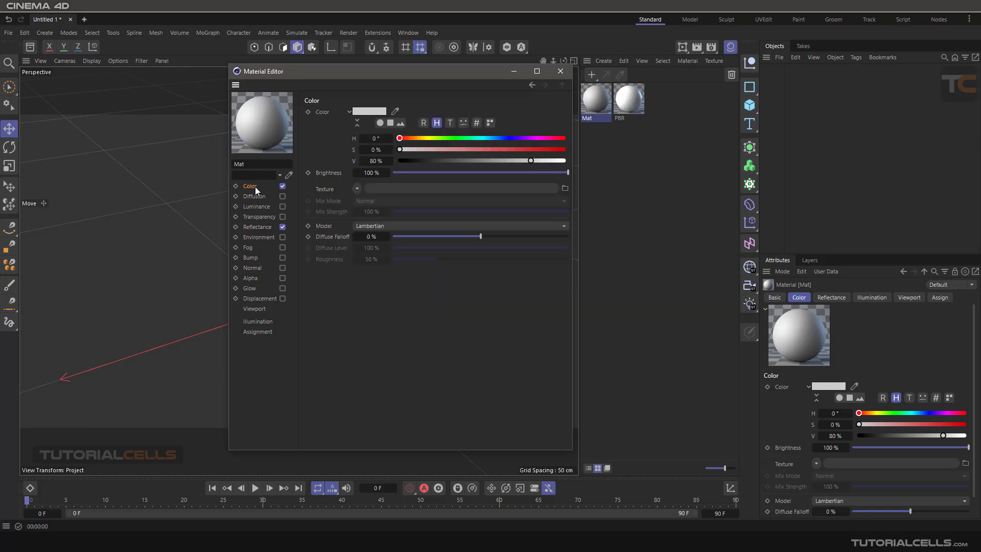
pyautogui.click(258, 227)
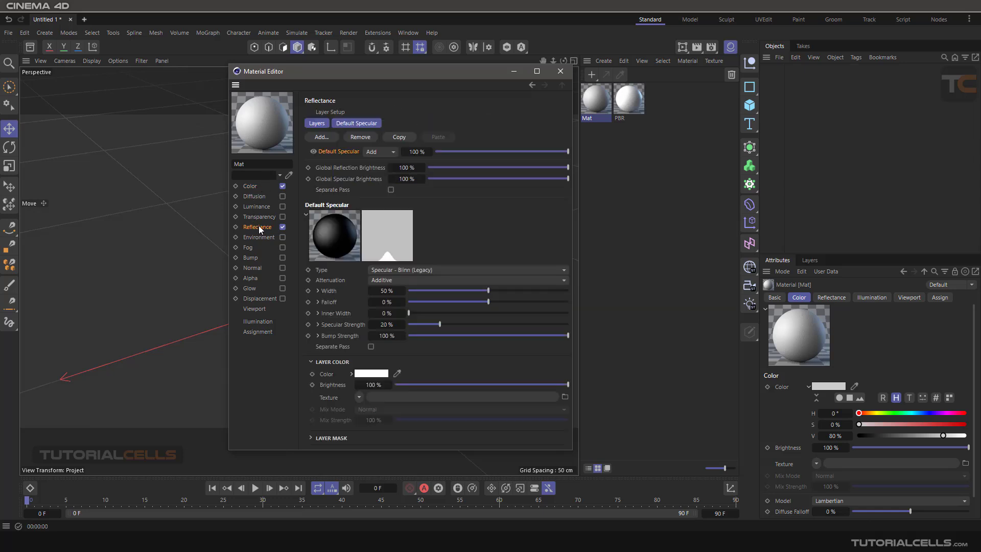
pyautogui.click(251, 188)
pyautogui.click(561, 71)
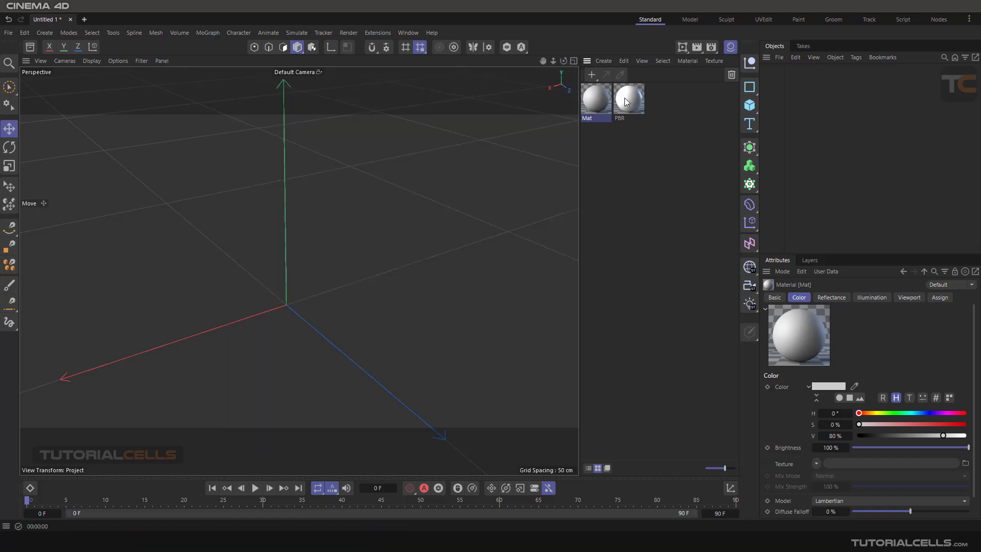
# - Review the PBR material's Reflectance channel with its default diffuse and reflection layers, and close the material editor
pyautogui.doubleClick(628, 97)
pyautogui.moveTo(647, 97); pyautogui.dragTo(318, 87)
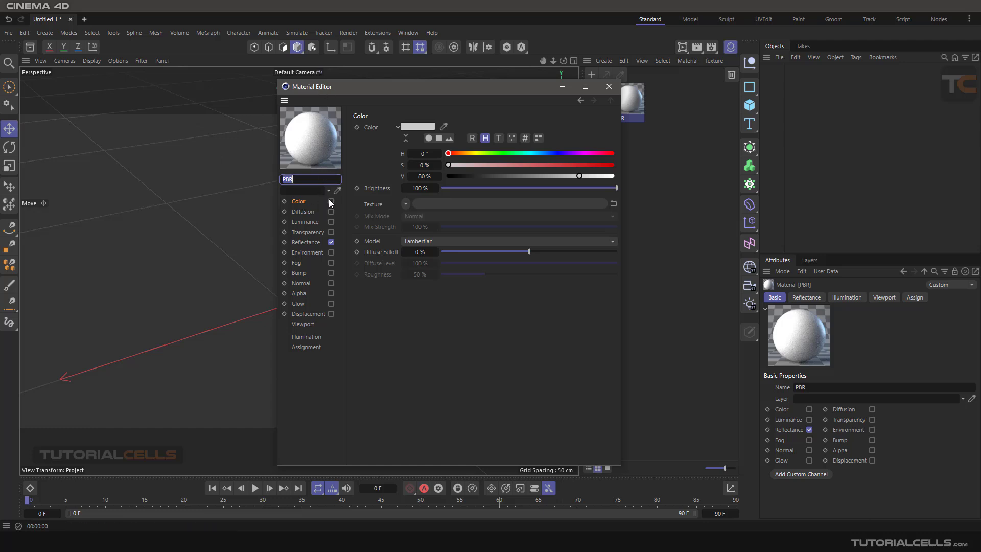
pyautogui.click(301, 243)
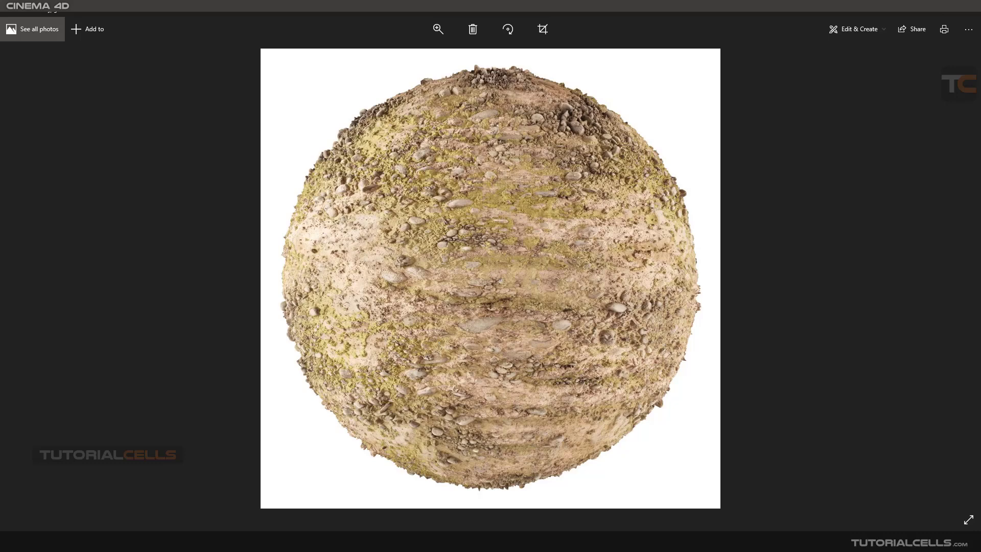
pyautogui.click(507, 481)
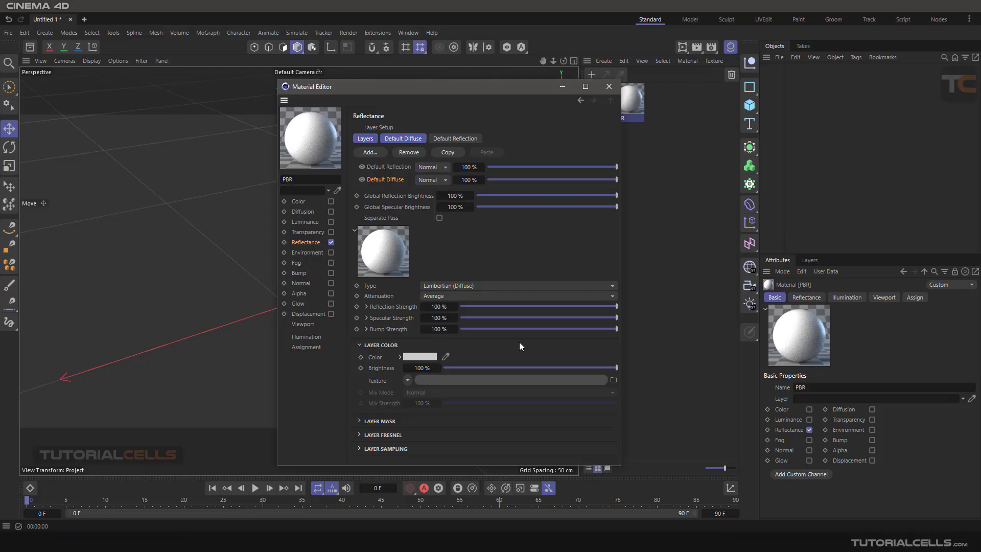
pyautogui.click(609, 86)
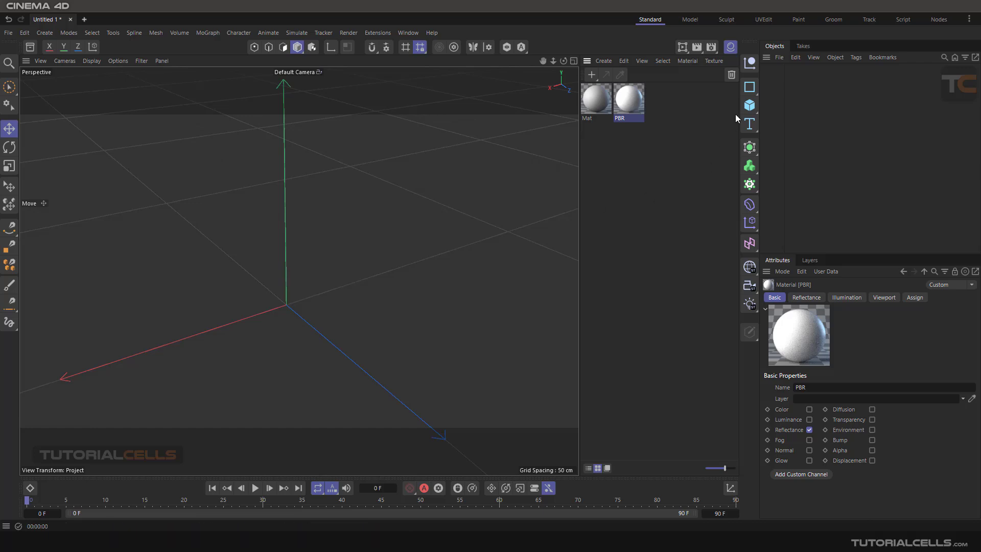
# - Add a plane primitive to the scene and raise it slightly above the origin
pyautogui.click(751, 113)
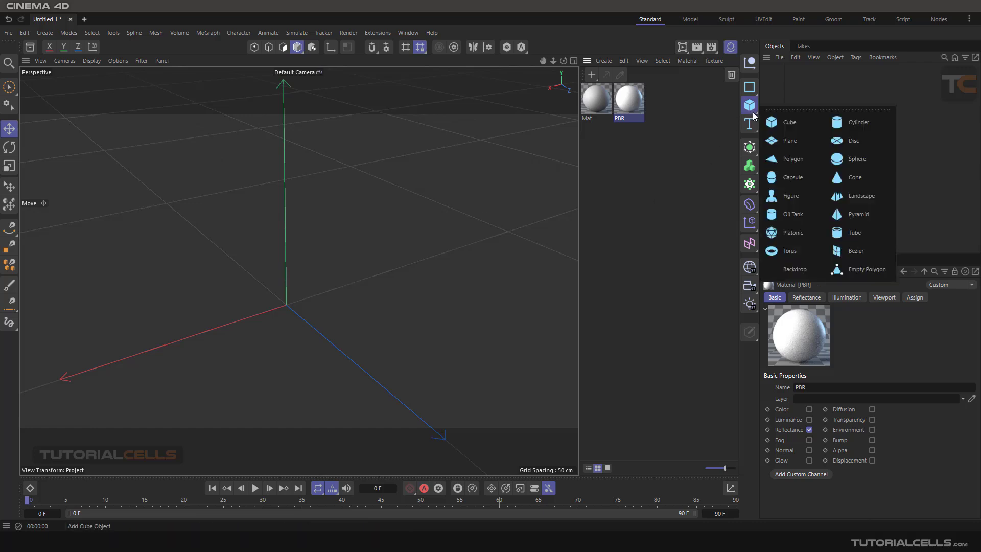
pyautogui.click(777, 141)
pyautogui.keyDown('alt'); pyautogui.moveTo(269, 296); pyautogui.dragTo(295, 236); pyautogui.keyUp('alt')
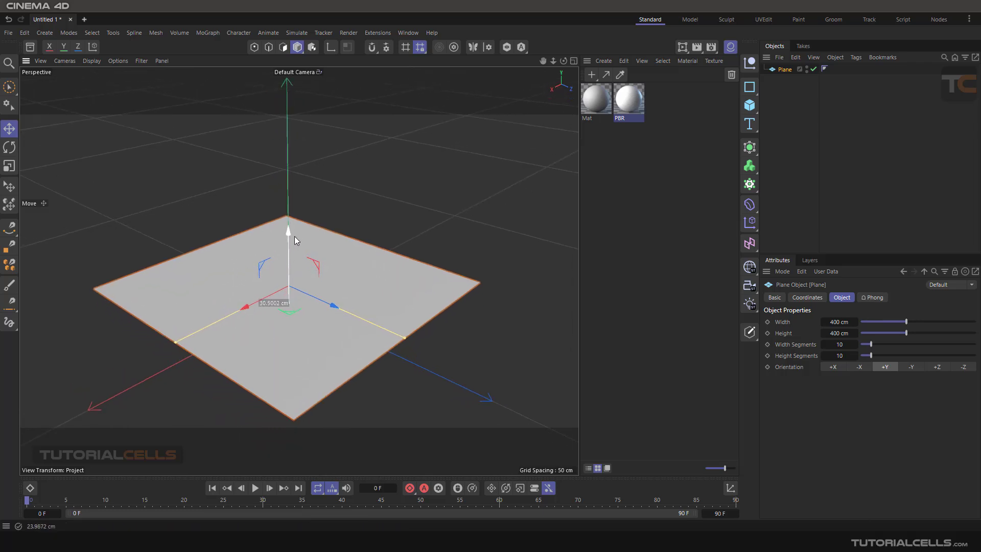
pyautogui.keyDown('alt'); pyautogui.moveTo(298, 269); pyautogui.dragTo(328, 269); pyautogui.keyUp('alt')
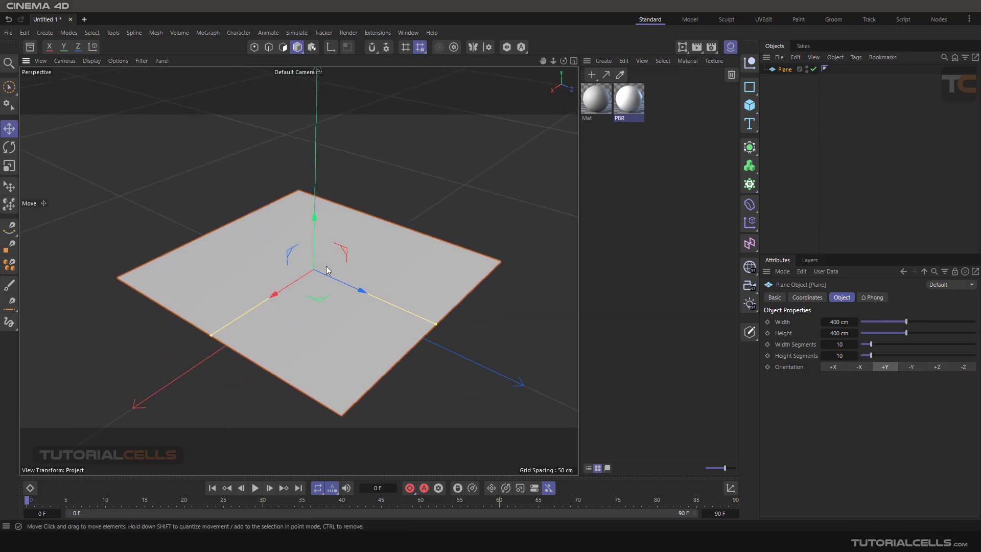
# - Delete the standard material, keeping only the PBR material
pyautogui.click(592, 97)
pyautogui.press('Delete')
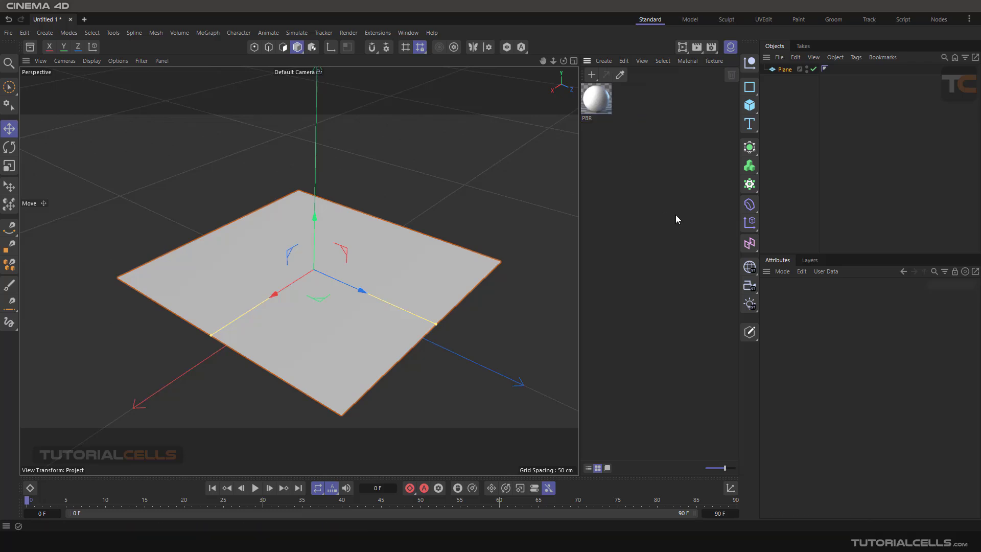
# - Add a PBR light, move it up and back along the Z axis, and tilt it down toward the plane
pyautogui.click(749, 305)
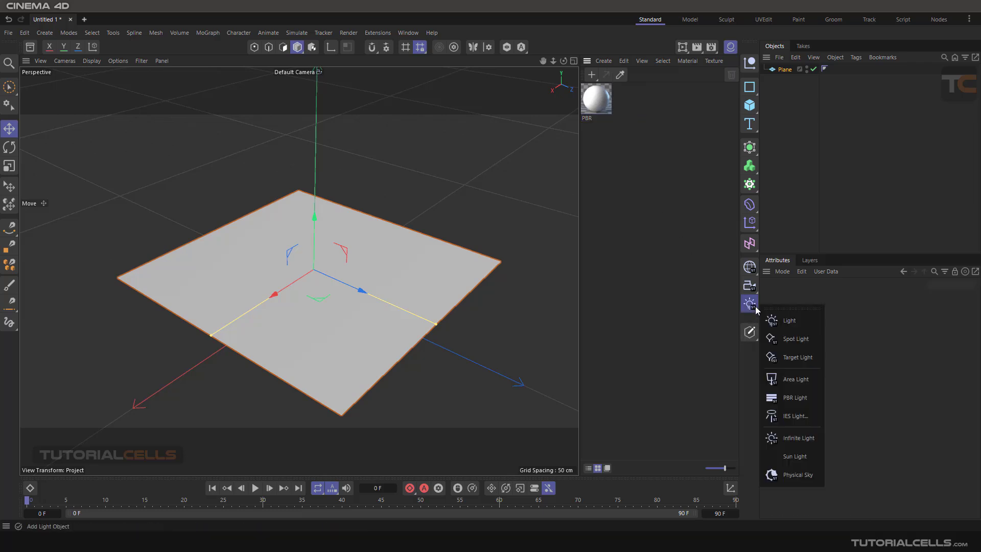
pyautogui.click(795, 397)
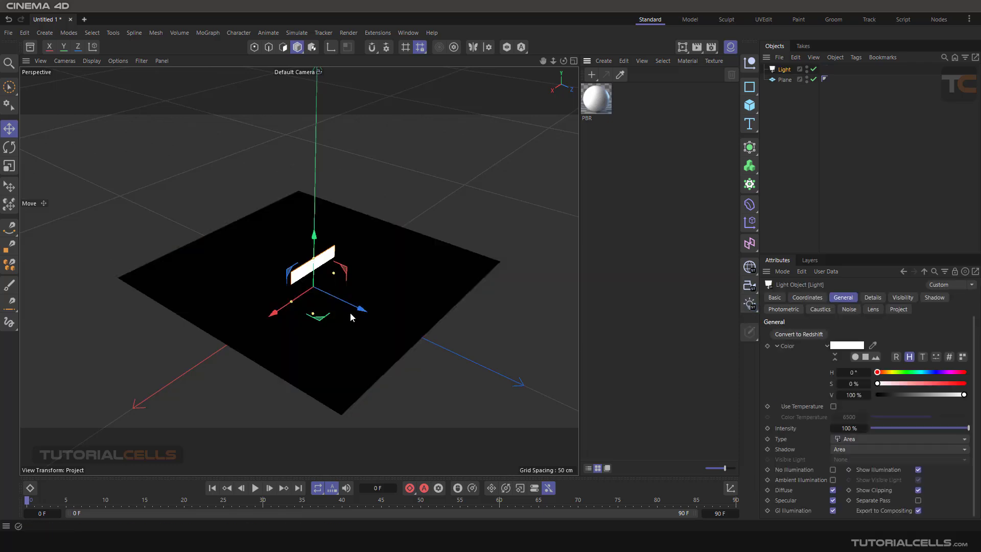
pyautogui.moveTo(315, 219); pyautogui.dragTo(320, 132)
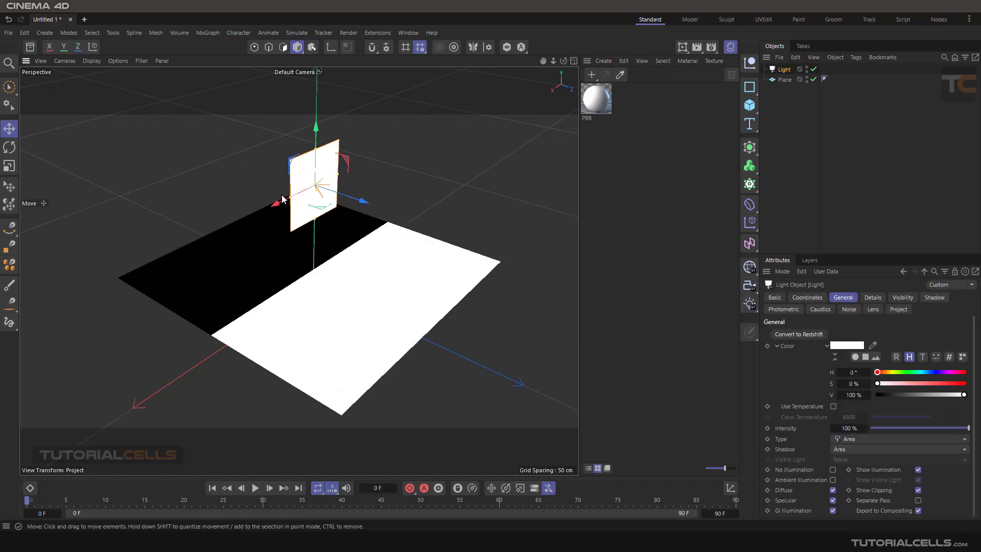
pyautogui.moveTo(366, 202); pyautogui.dragTo(236, 161)
pyautogui.keyDown('alt'); pyautogui.moveTo(265, 228); pyautogui.dragTo(272, 231, button='middle'); pyautogui.keyUp('alt')
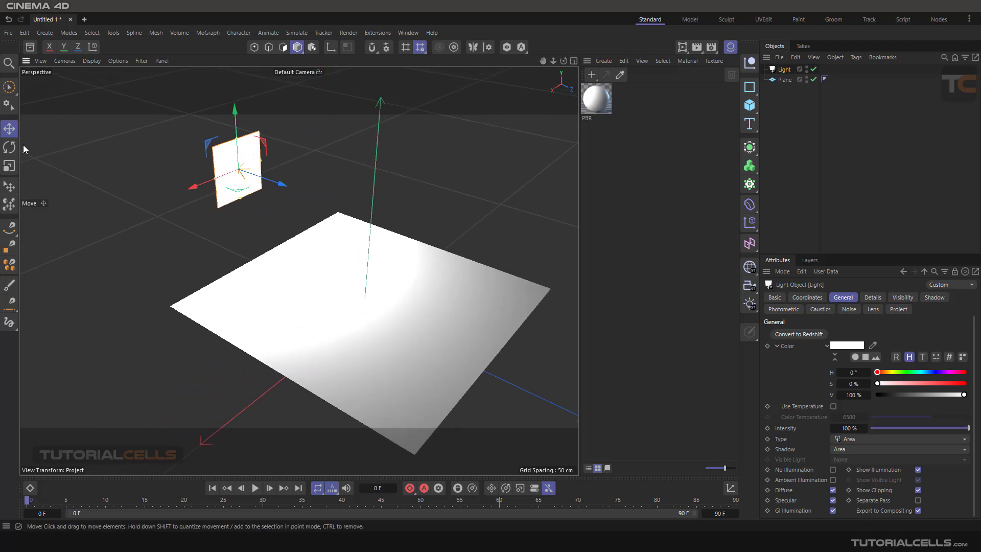
pyautogui.click(9, 147)
pyautogui.moveTo(256, 149); pyautogui.dragTo(261, 172)
# - Apply the PBR material to the plane
pyautogui.keyDown('alt'); pyautogui.moveTo(393, 289); pyautogui.dragTo(322, 254, button='middle'); pyautogui.keyUp('alt')
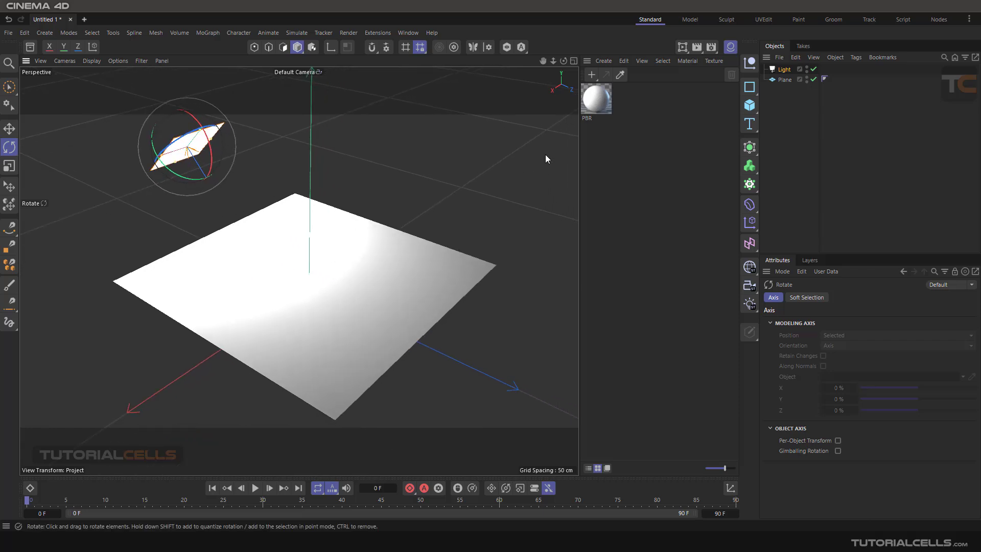
pyautogui.moveTo(408, 243); pyautogui.dragTo(408, 243)
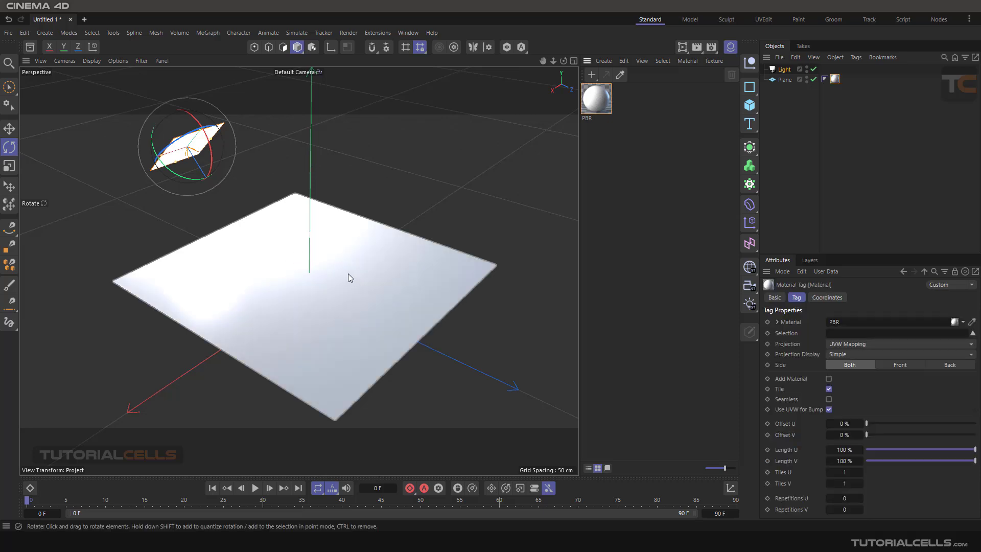
pyautogui.keyDown('alt'); pyautogui.moveTo(348, 274); pyautogui.dragTo(337, 271, button='middle'); pyautogui.keyUp('alt')
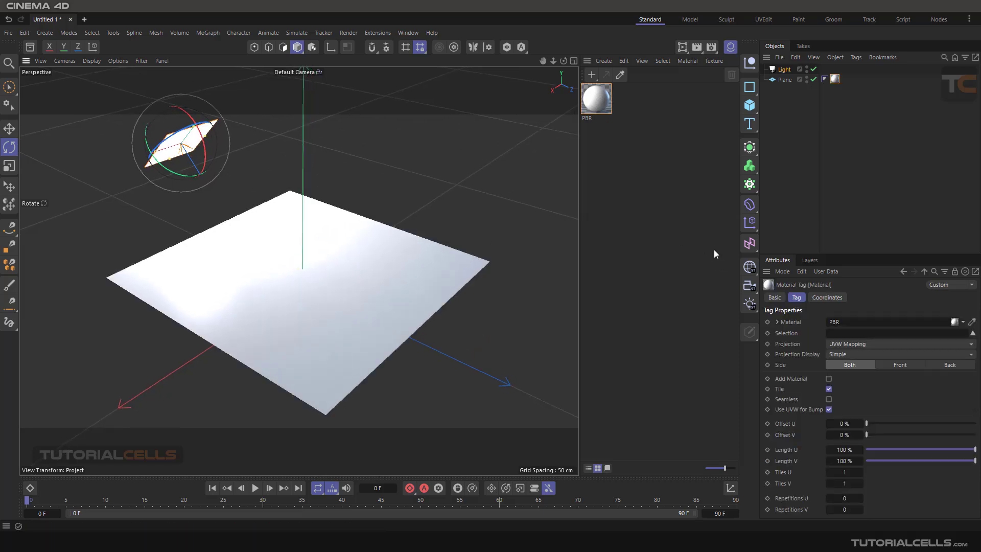
# - Examine the PBR light's type, area shape, falloff, shadow and photometric intensity settings
pyautogui.click(784, 69)
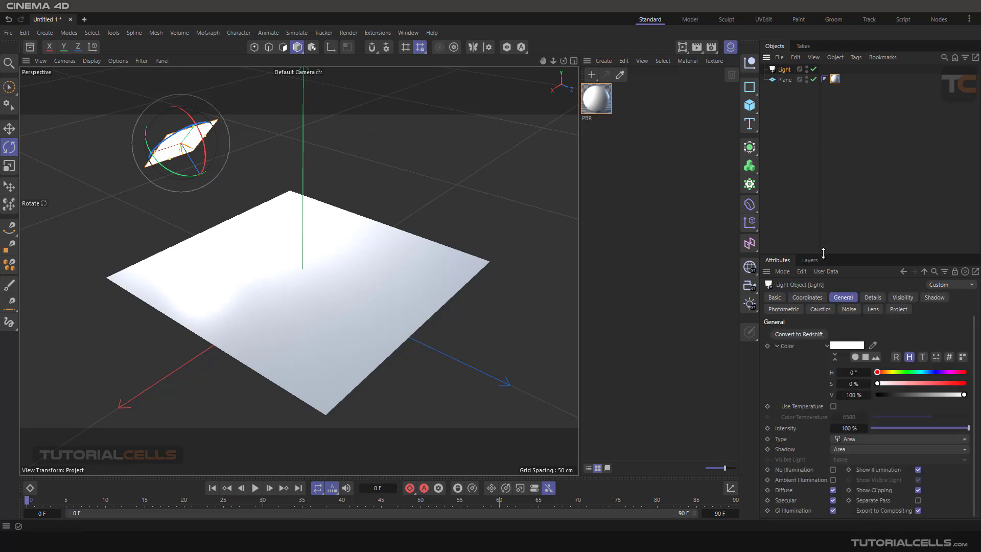
pyautogui.moveTo(825, 254); pyautogui.dragTo(818, 187)
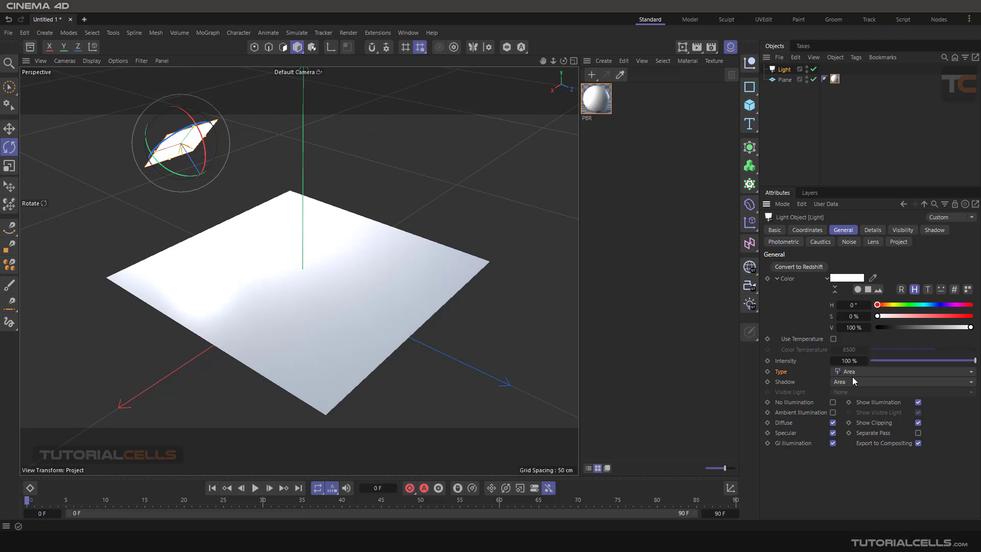
pyautogui.click(876, 231)
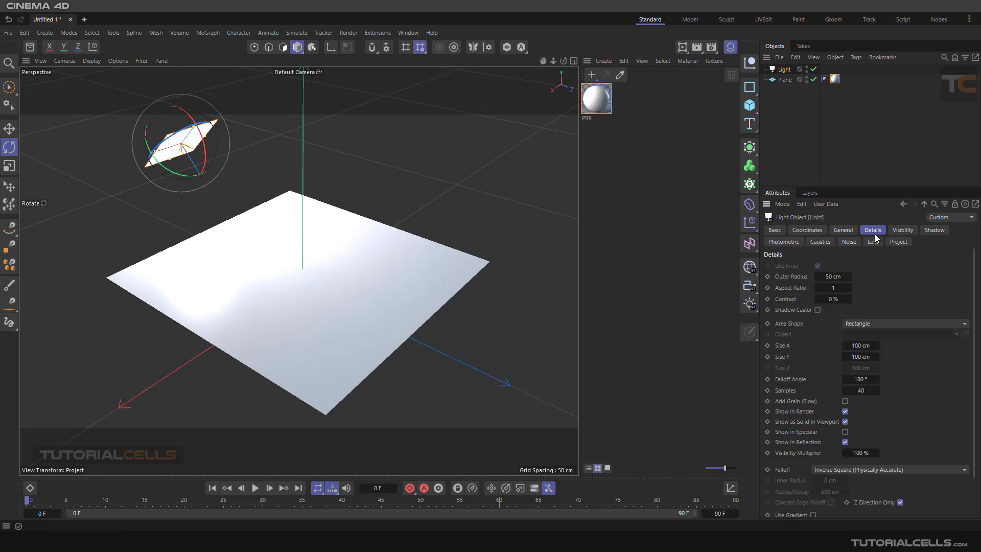
pyautogui.scroll(-3, 788, 413)
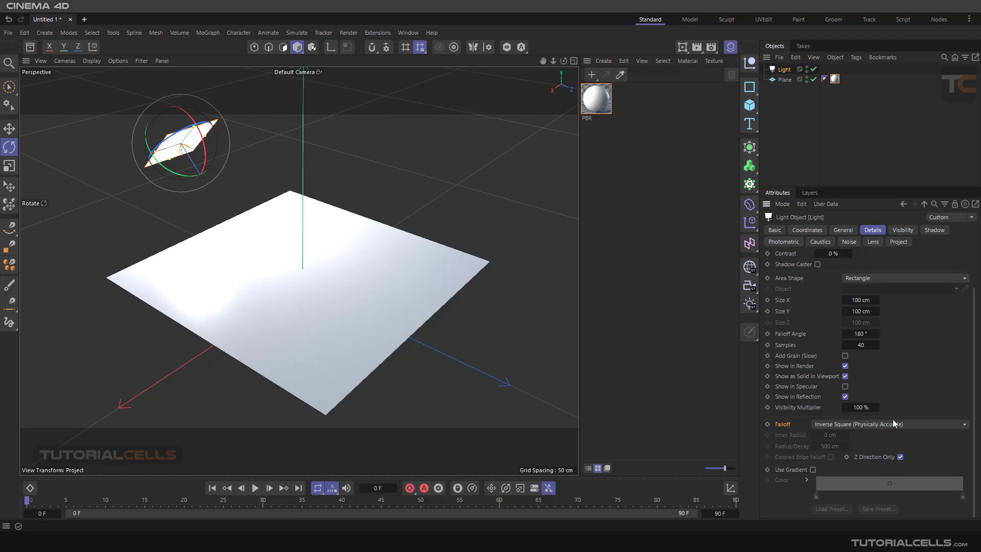
pyautogui.click(940, 231)
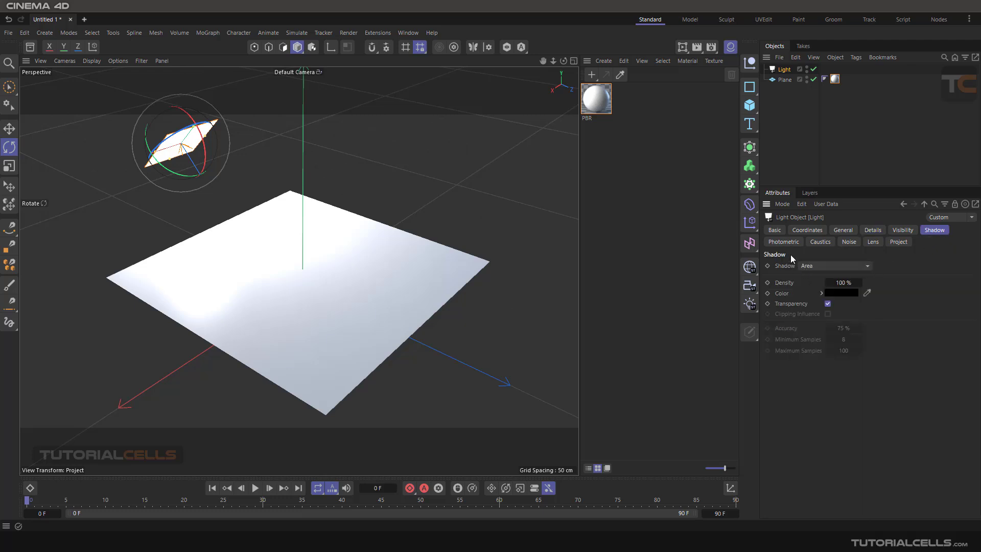
pyautogui.click(798, 245)
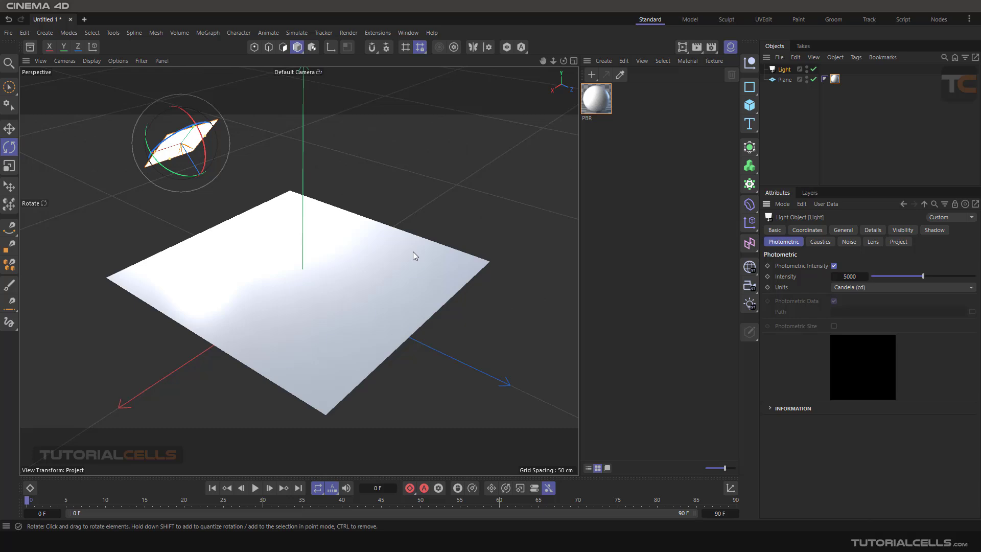
pyautogui.click(749, 305)
# - Open the PBR material in the Material Editor, clear of the attributes, and display its Reflectance channel with the layer color settings collapsed
pyautogui.doubleClick(597, 102)
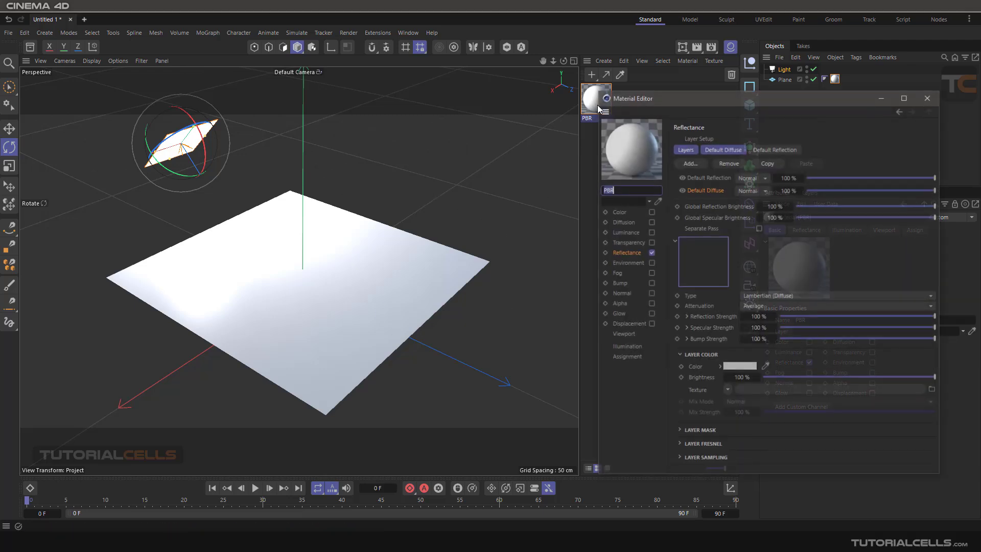
pyautogui.moveTo(647, 99); pyautogui.dragTo(395, 72)
pyautogui.click(376, 232)
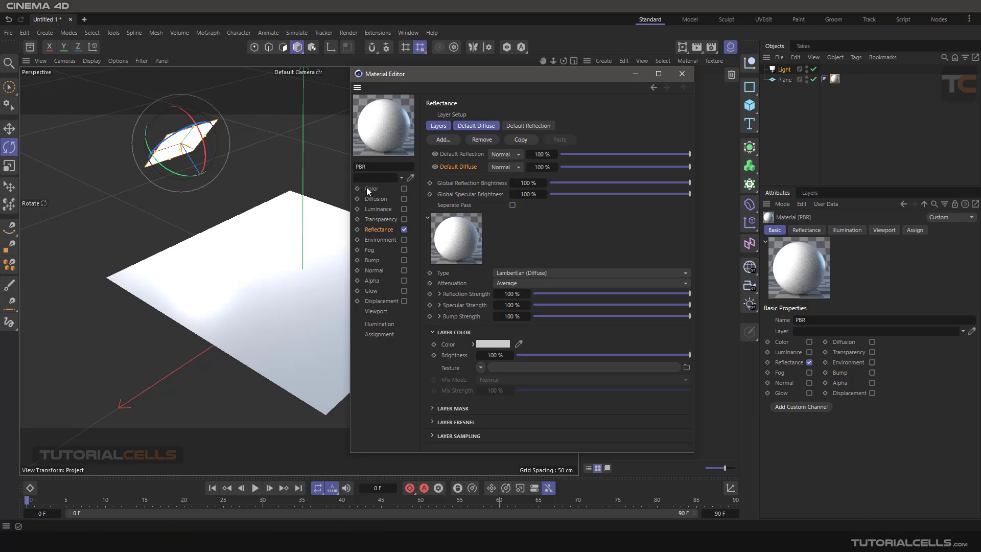
pyautogui.click(369, 190)
pyautogui.click(382, 230)
pyautogui.click(433, 332)
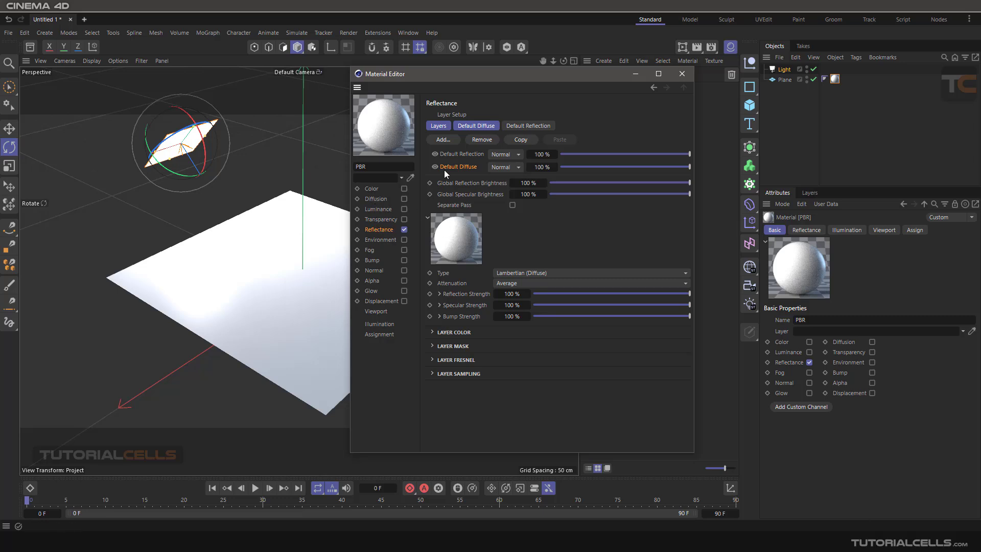
# - Examine the reflection model types offered for the Default Diffuse and Default Reflection layers, and expand the diffuse layer's color settings
pyautogui.click(460, 154)
pyautogui.click(462, 167)
pyautogui.click(535, 274)
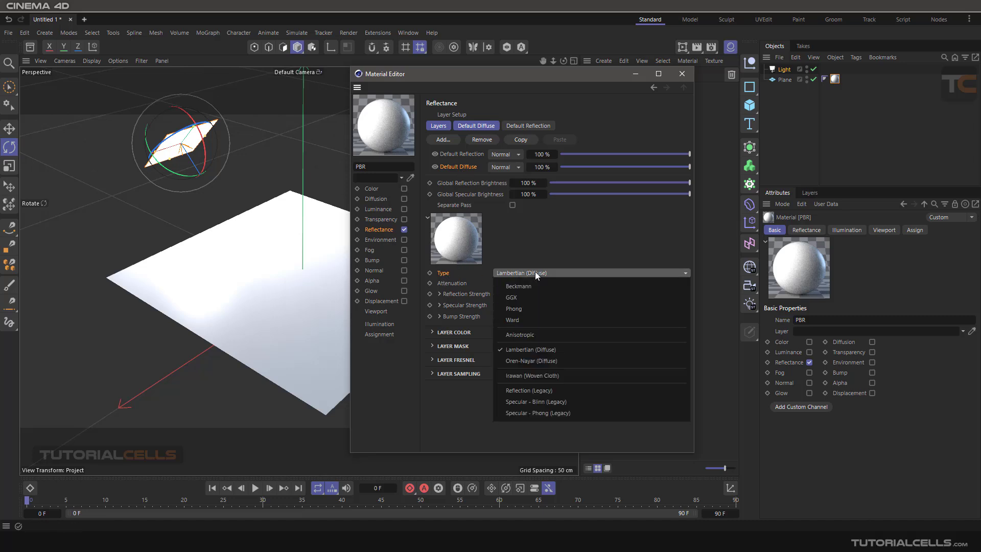
pyautogui.click(537, 272)
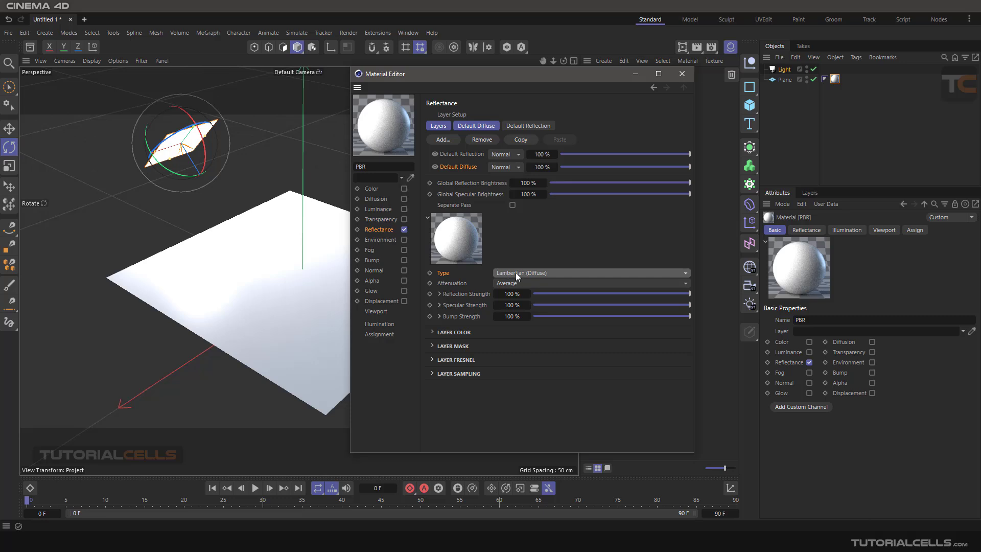
pyautogui.click(538, 273)
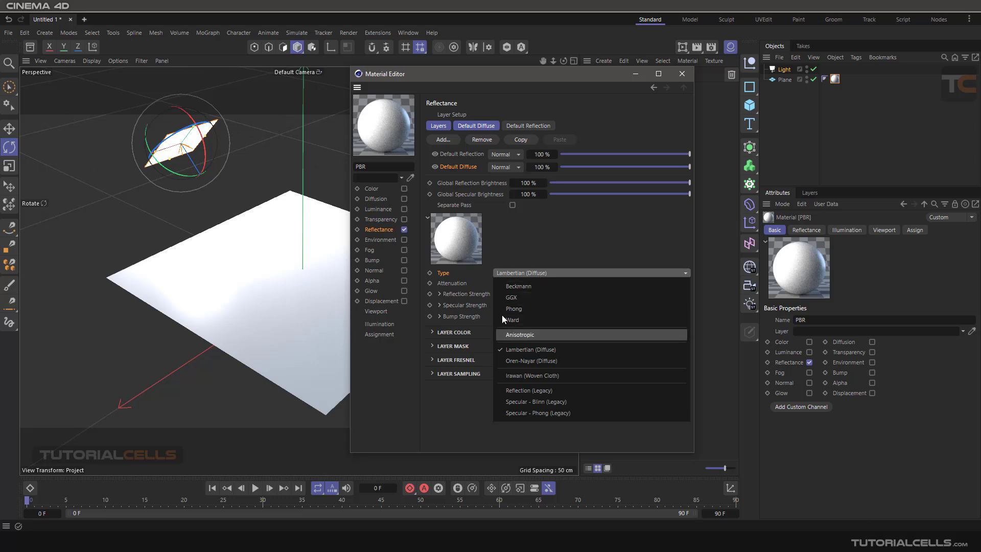
pyautogui.click(453, 156)
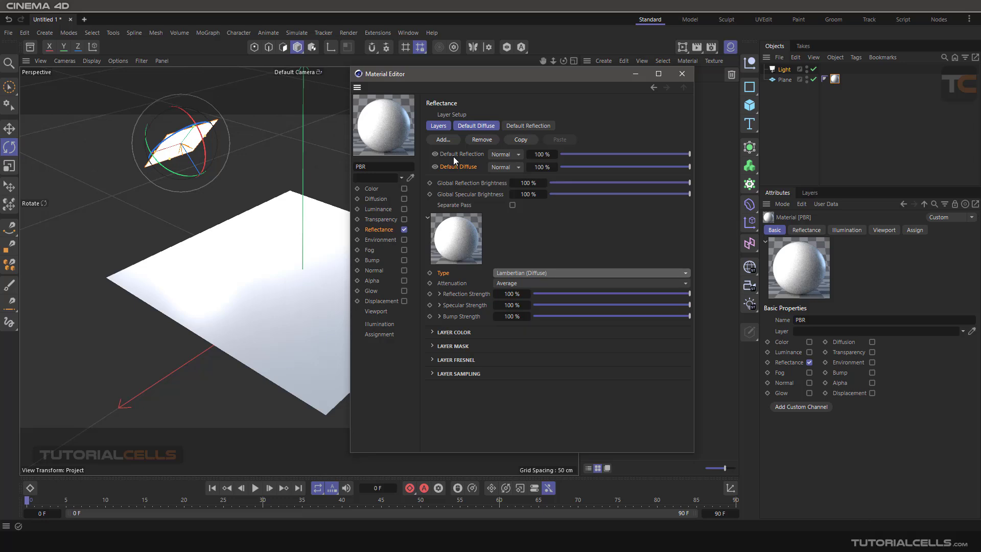
pyautogui.click(453, 157)
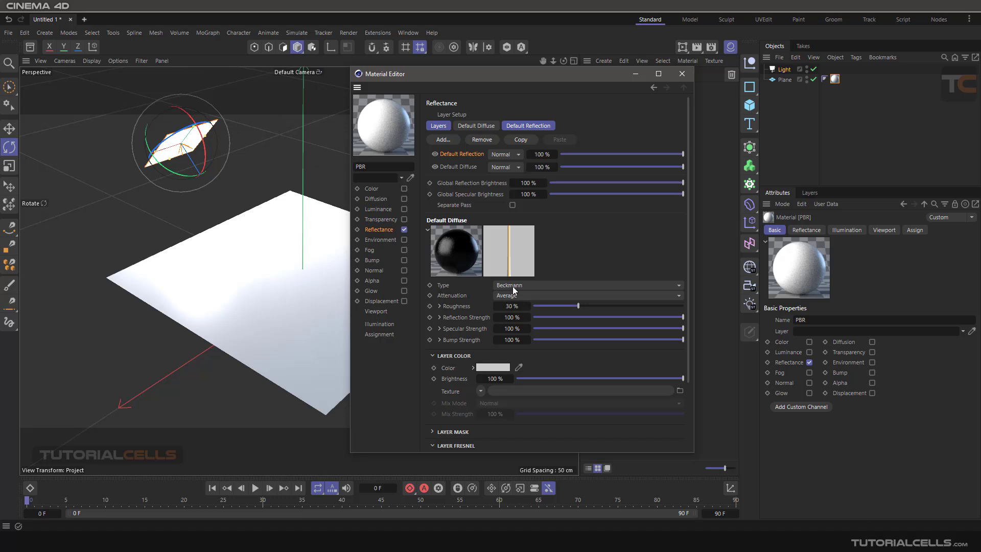
pyautogui.click(513, 287)
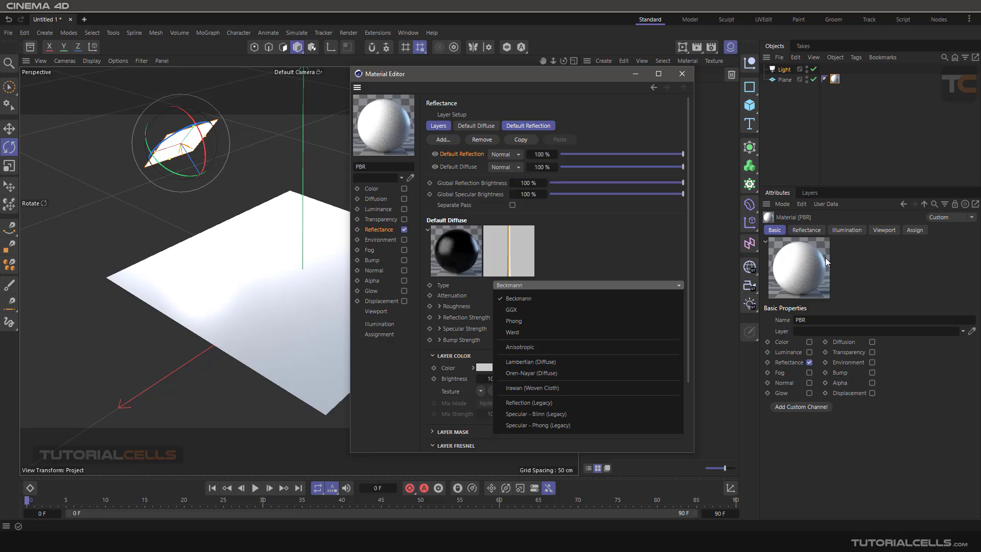
pyautogui.click(564, 241)
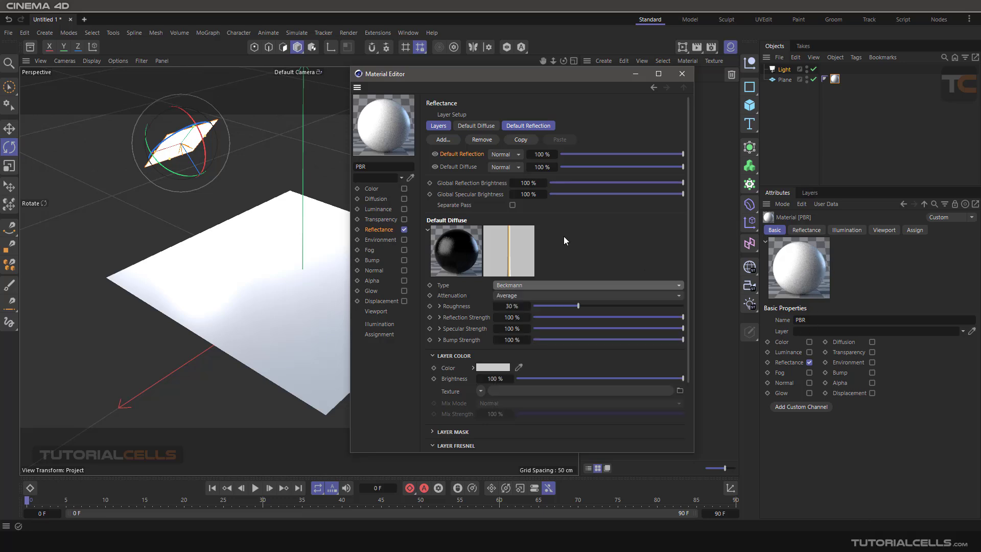
pyautogui.click(459, 167)
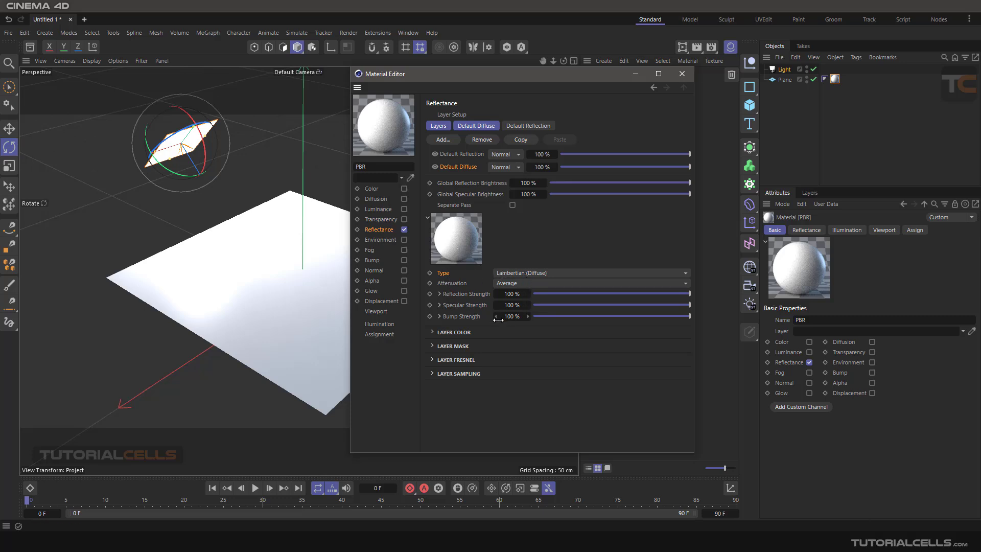
pyautogui.click(457, 334)
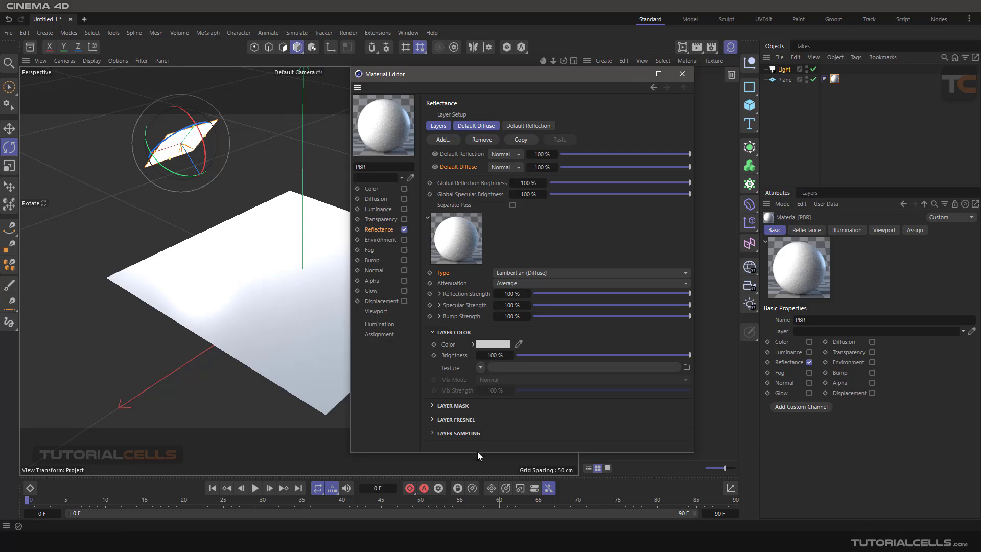
# - Switch to File Explorer and examine the metal_plate_02 texture maps as extra large thumbnails
pyautogui.hotkey('alt', 'Tab')
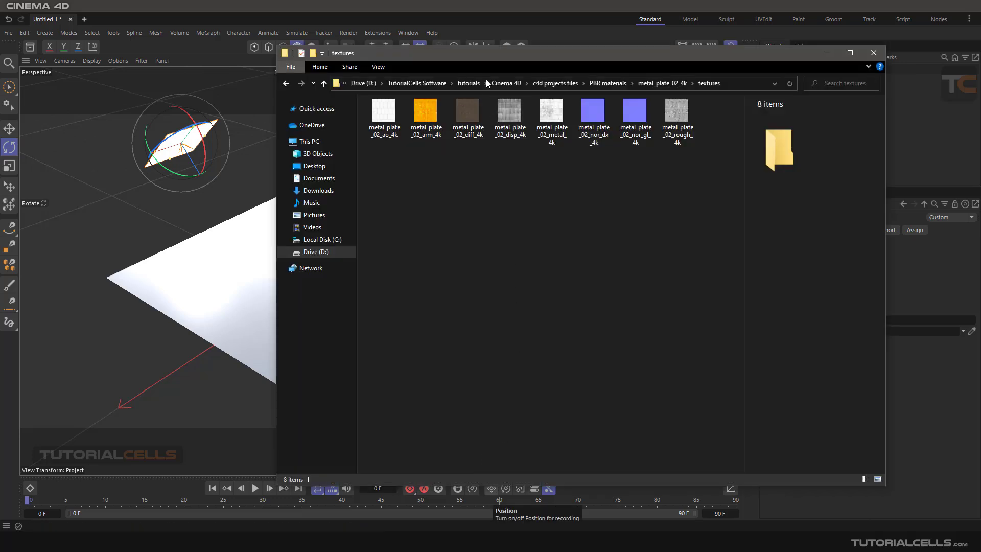
pyautogui.moveTo(495, 54); pyautogui.dragTo(526, 127)
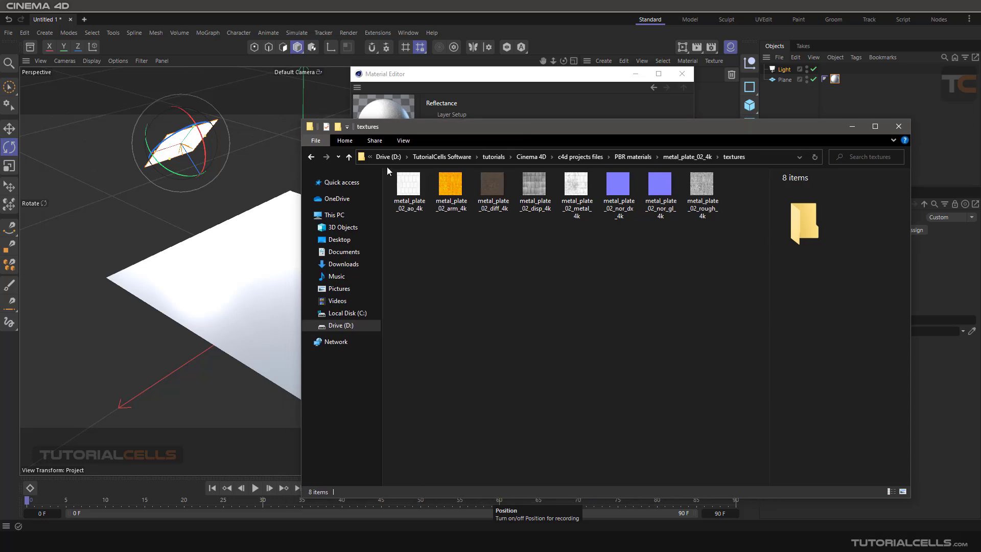
pyautogui.click(405, 140)
pyautogui.click(415, 155)
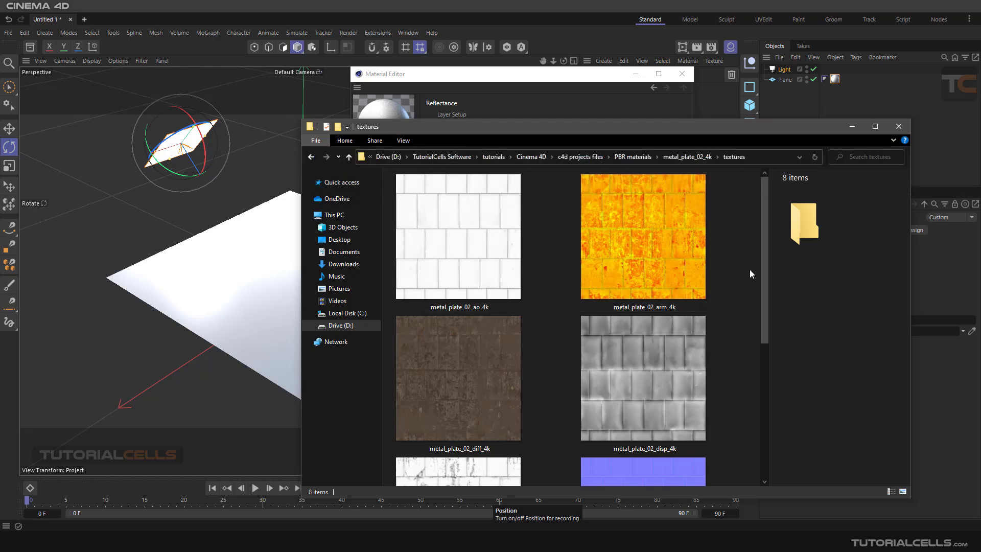
pyautogui.moveTo(765, 234); pyautogui.dragTo(772, 303)
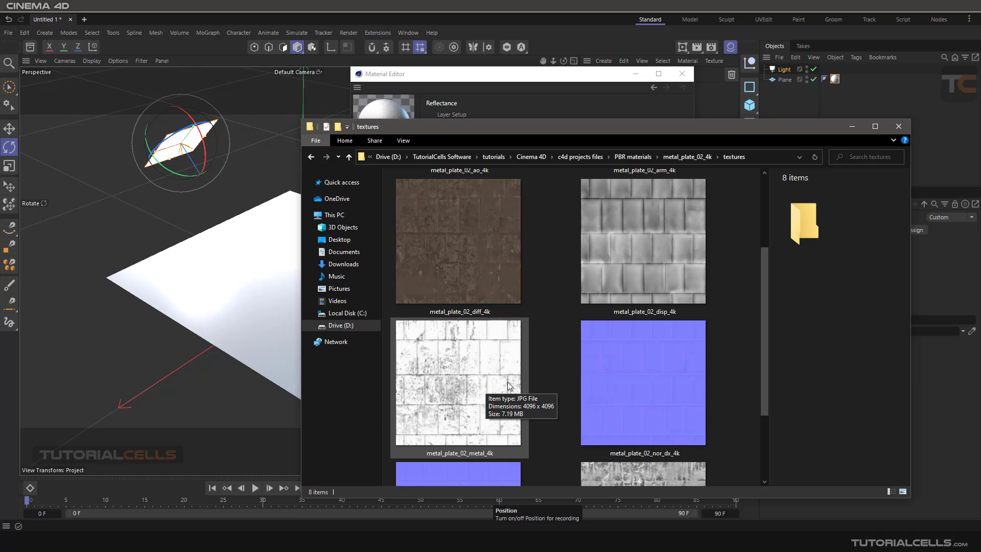
pyautogui.moveTo(765, 320); pyautogui.dragTo(765, 359)
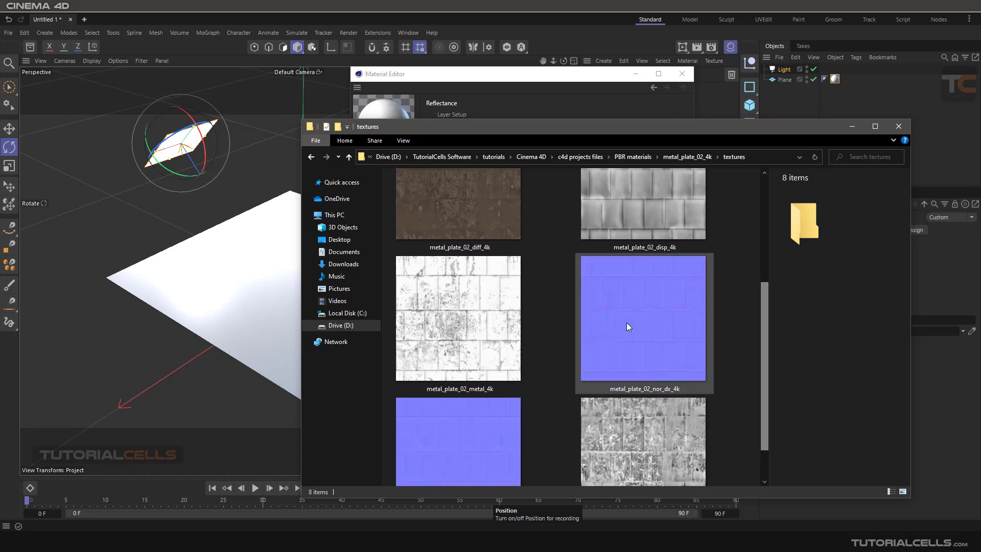
pyautogui.moveTo(765, 320); pyautogui.dragTo(765, 347)
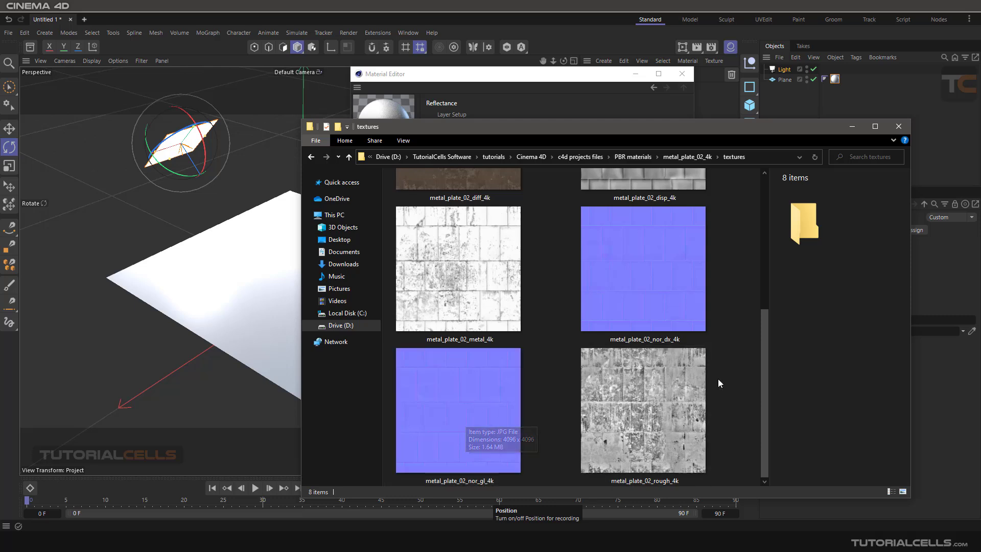
pyautogui.moveTo(655, 401)
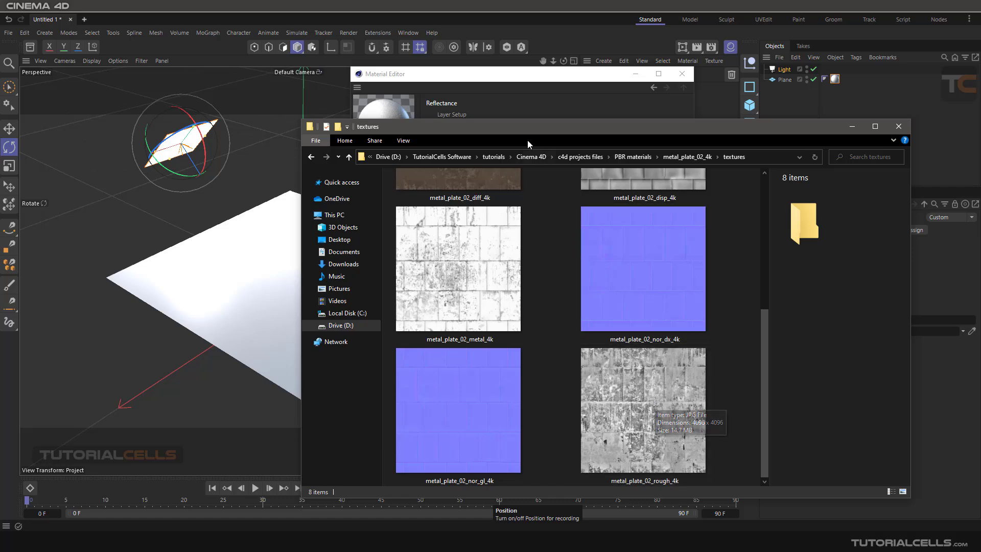
pyautogui.scroll(4, 584, 258)
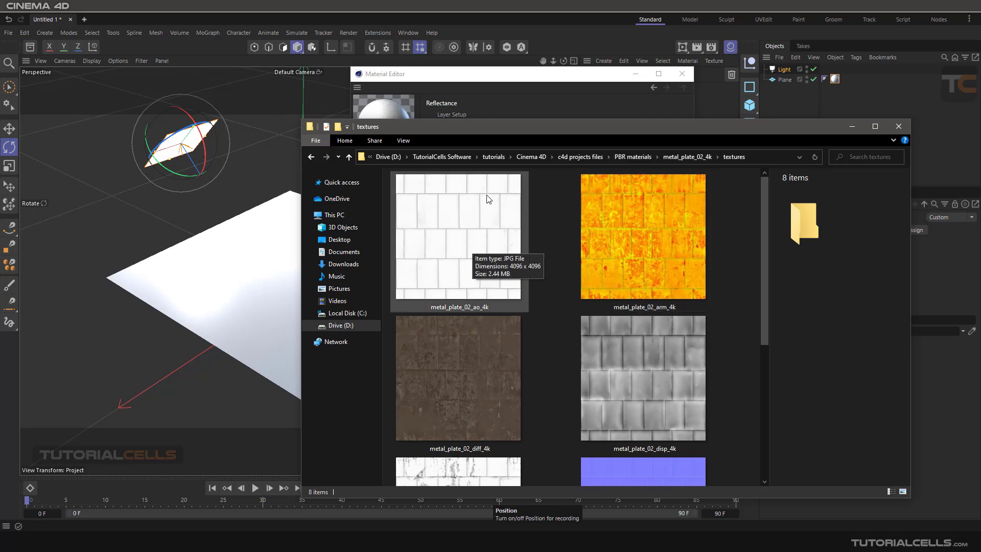
pyautogui.click(848, 130)
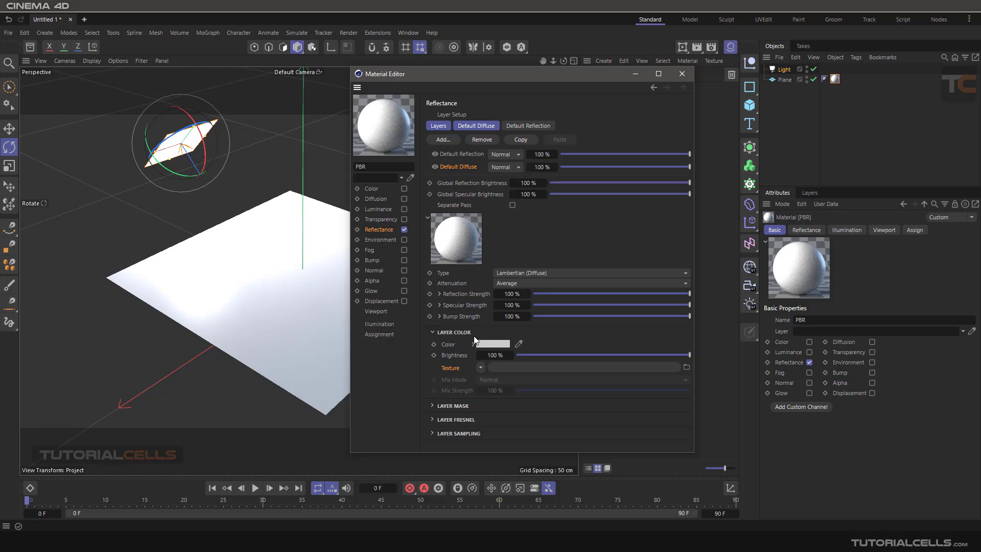
# - Load metal_plate_02_diff_4k as the Default Diffuse layer's color texture, copying the image to the project location
pyautogui.click(481, 367)
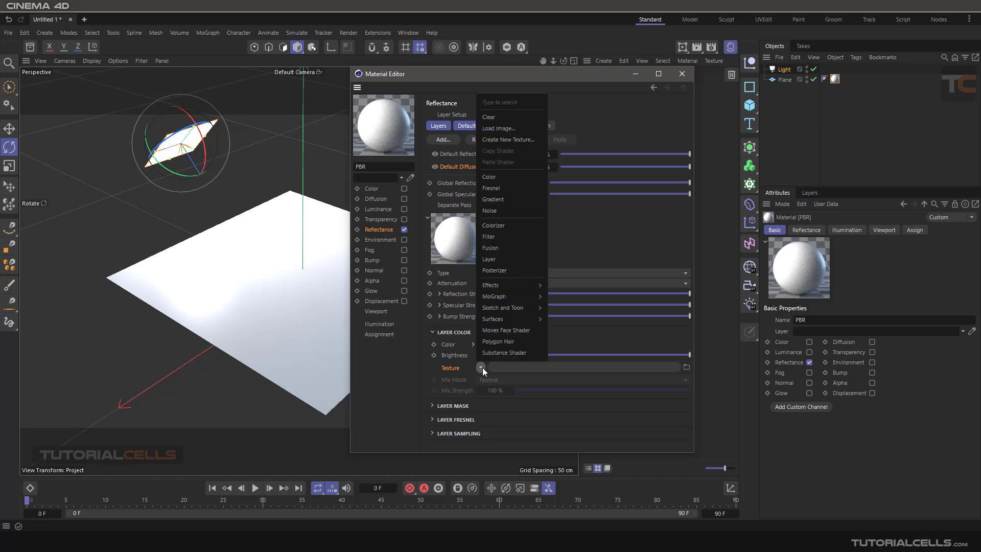
pyautogui.click(494, 128)
pyautogui.doubleClick(478, 156)
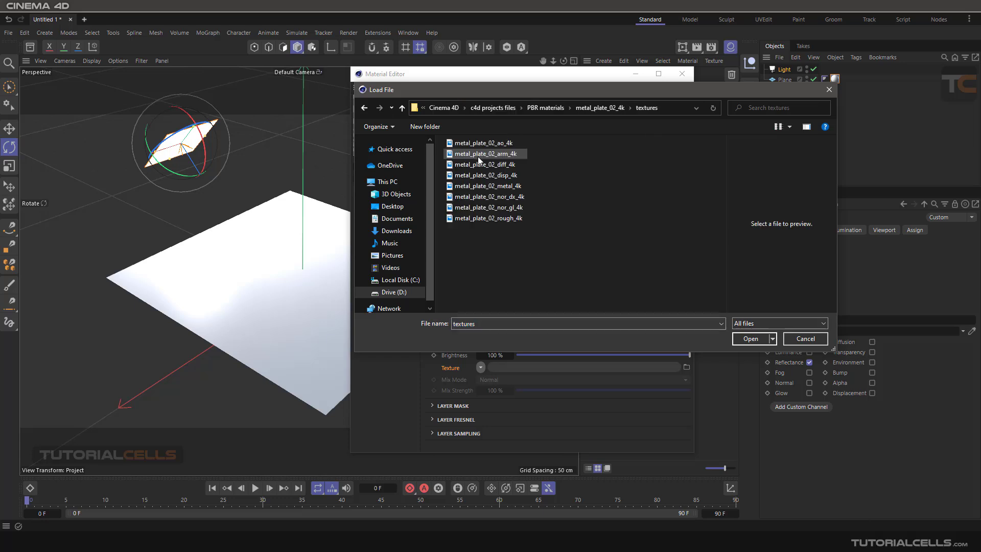
pyautogui.click(475, 165)
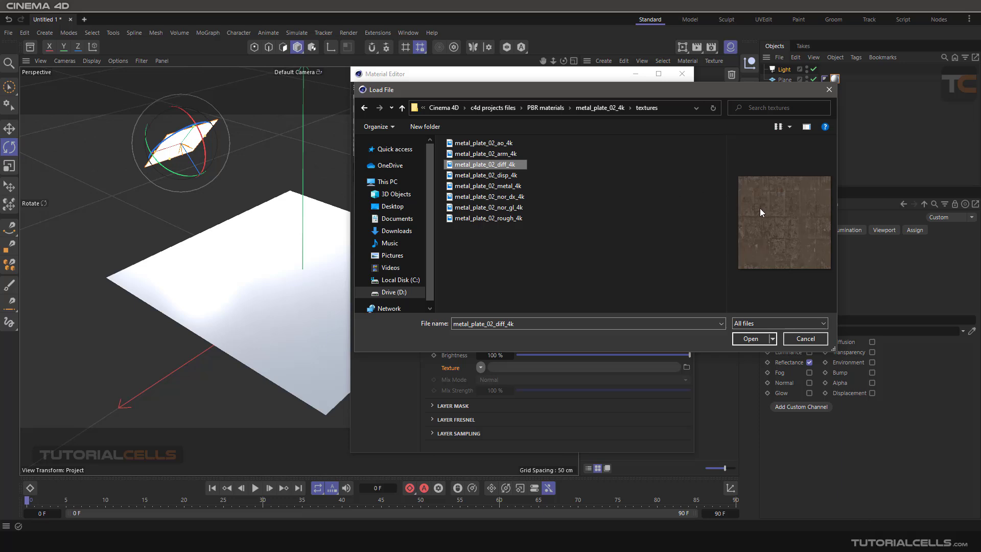
pyautogui.click(749, 338)
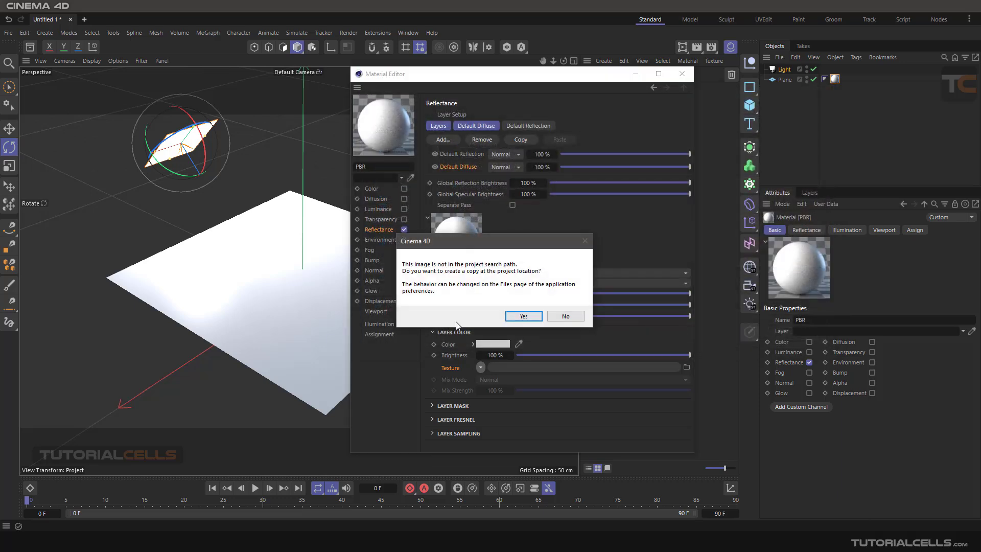
pyautogui.click(524, 316)
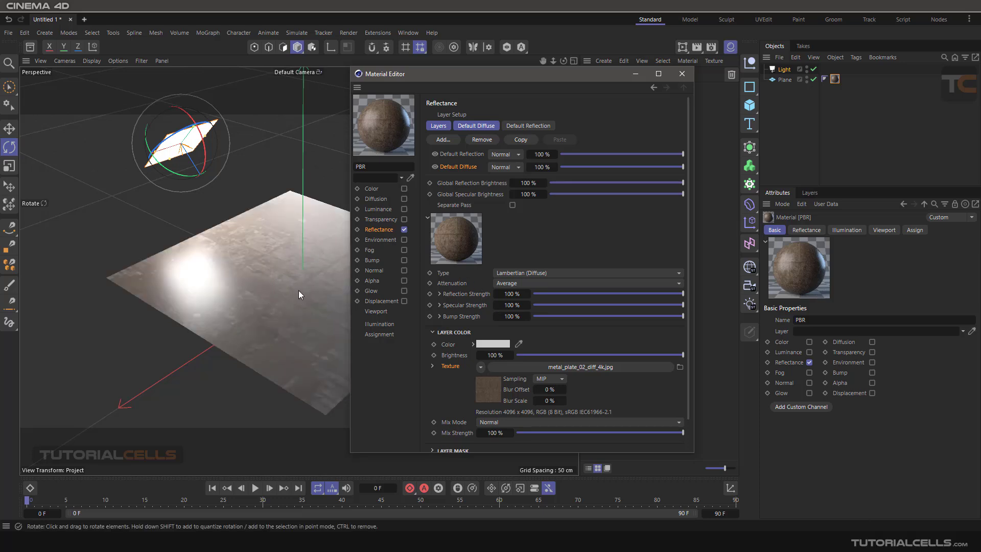
# - Start an interactive render region over the plane and test the diffuse layer color's brightness at 14 % before restoring 100 %
pyautogui.keyDown('alt'); pyautogui.moveTo(299, 290); pyautogui.dragTo(290, 290); pyautogui.keyUp('alt')
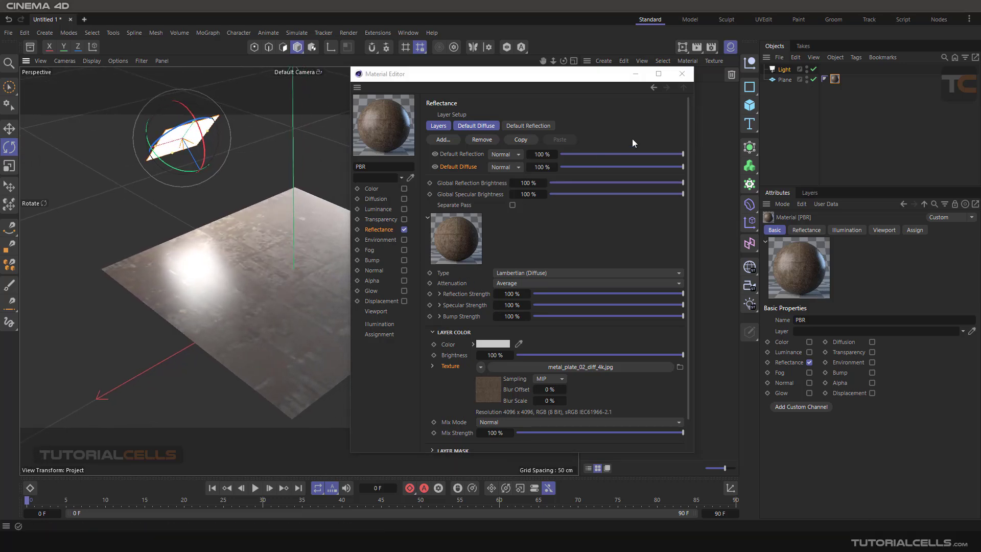
pyautogui.click(682, 46)
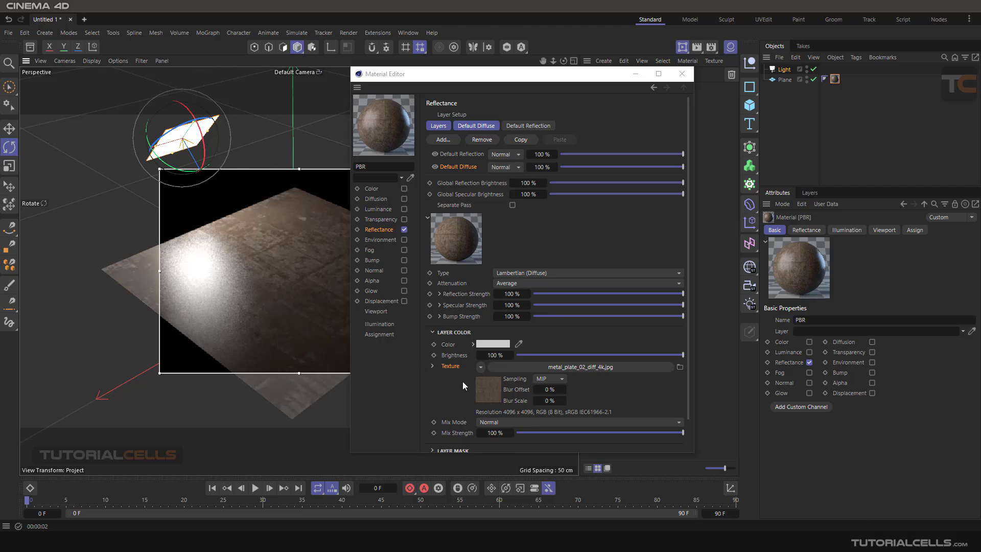
pyautogui.click(541, 354)
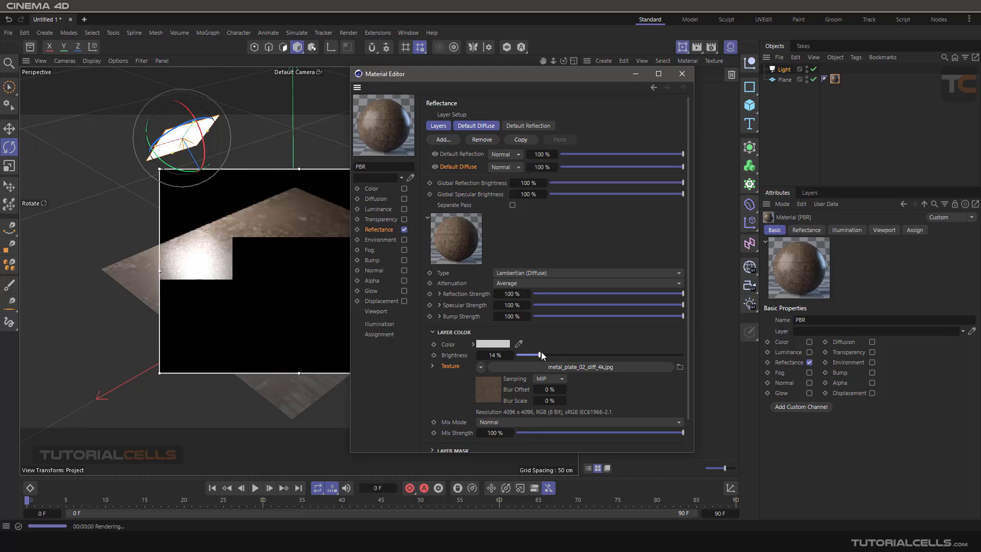
pyautogui.moveTo(541, 351); pyautogui.dragTo(698, 356)
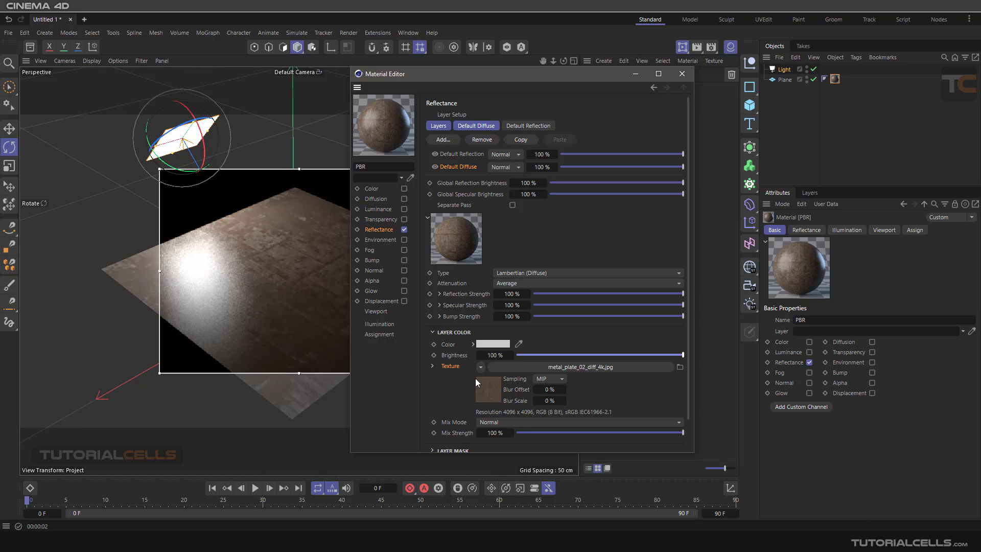
# - Test the Default Reflection layer's roughness at 0 %, 84 % and 45 %, and finish at 100 %
pyautogui.click(462, 155)
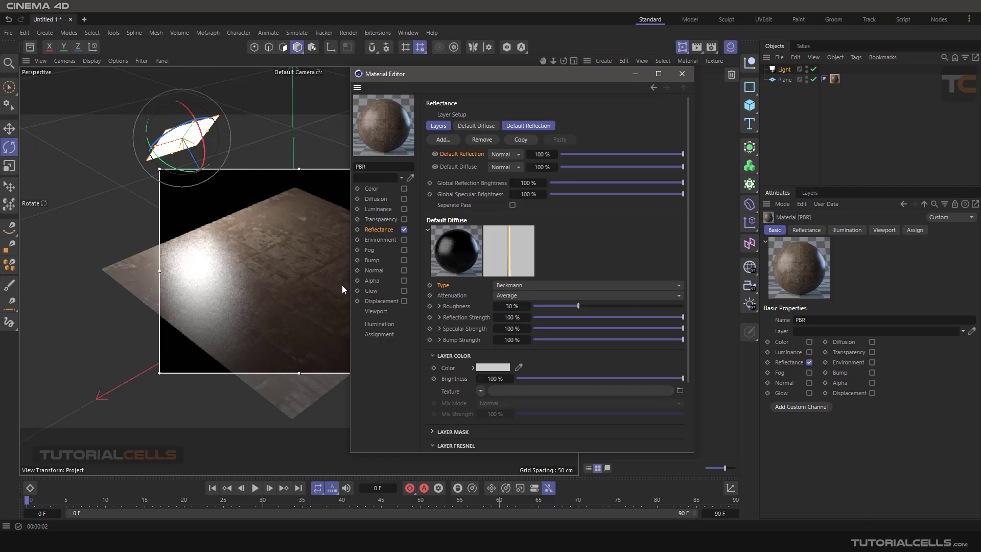
pyautogui.moveTo(577, 306); pyautogui.dragTo(520, 306)
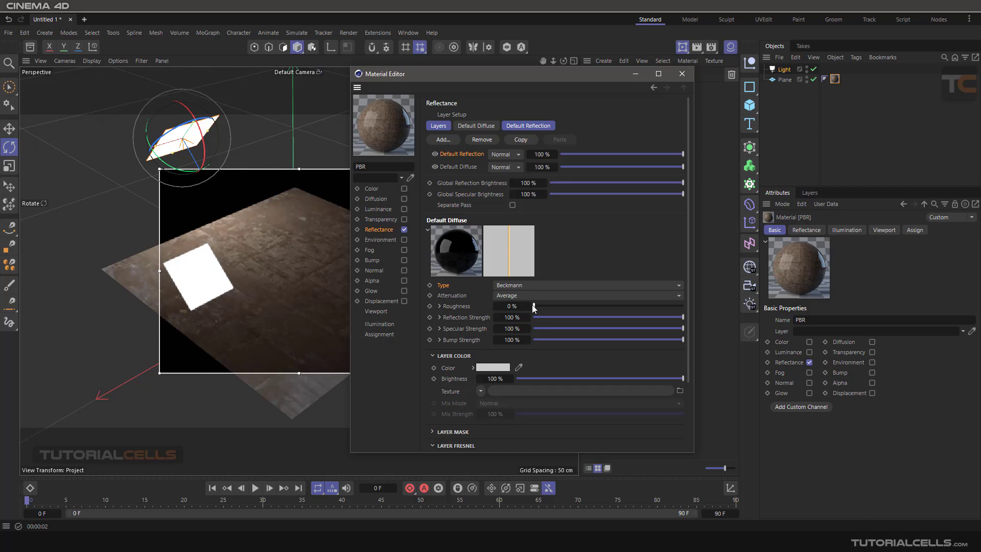
pyautogui.moveTo(532, 304); pyautogui.dragTo(659, 306)
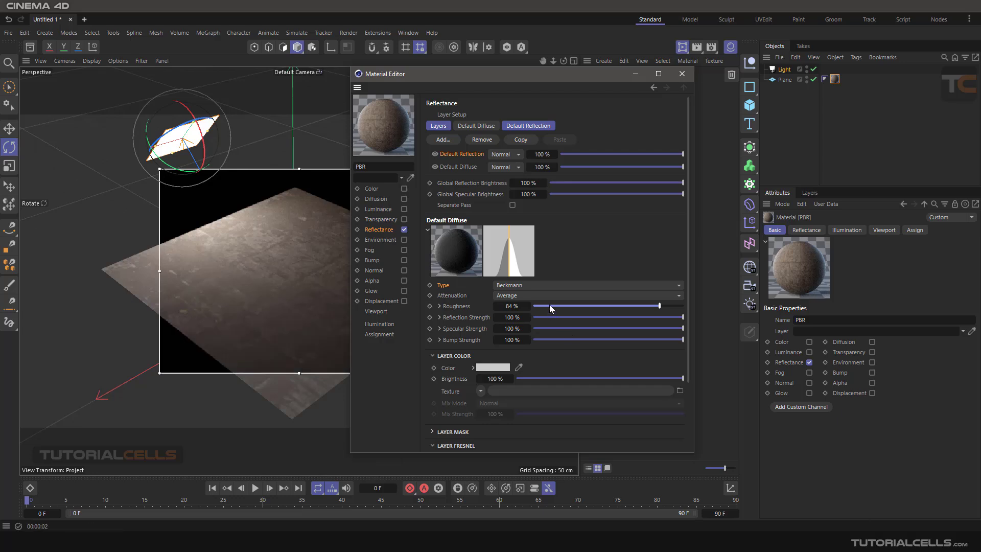
pyautogui.doubleClick(521, 305)
pyautogui.write('45')
pyautogui.press('Return')
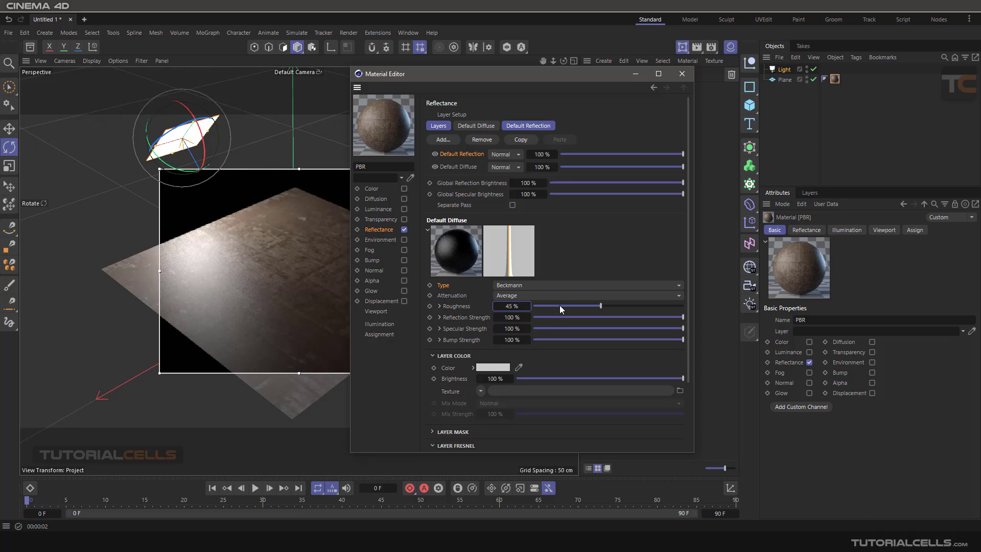
pyautogui.moveTo(600, 306); pyautogui.dragTo(701, 310)
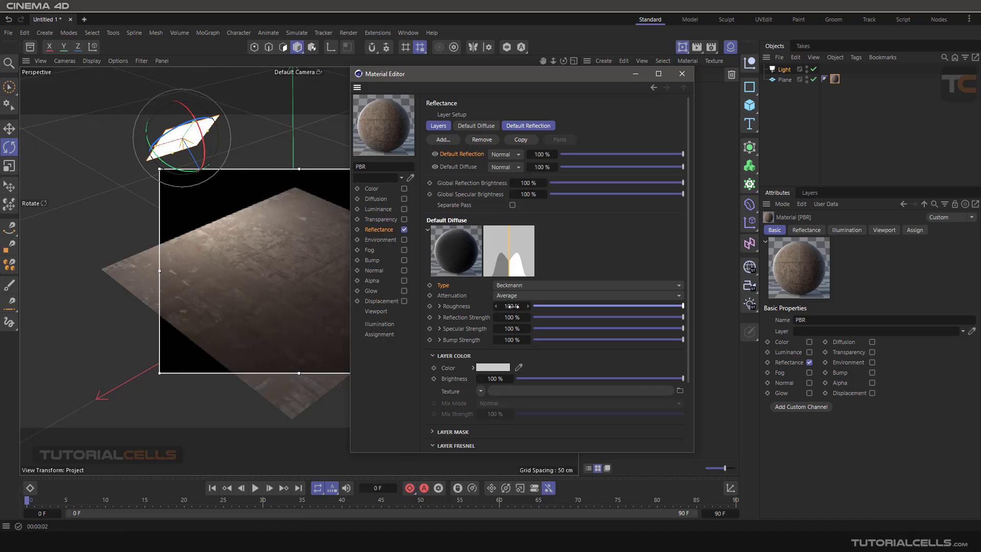
# - Load metal_plate_02_rough_4k as the Default Reflection layer's roughness texture without copying the image to the project location
pyautogui.click(439, 307)
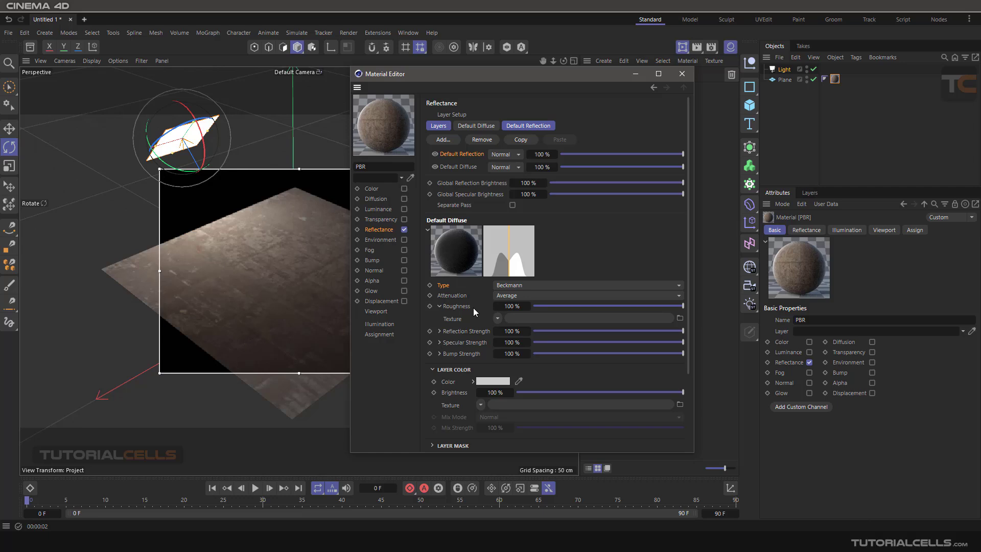
pyautogui.click(497, 318)
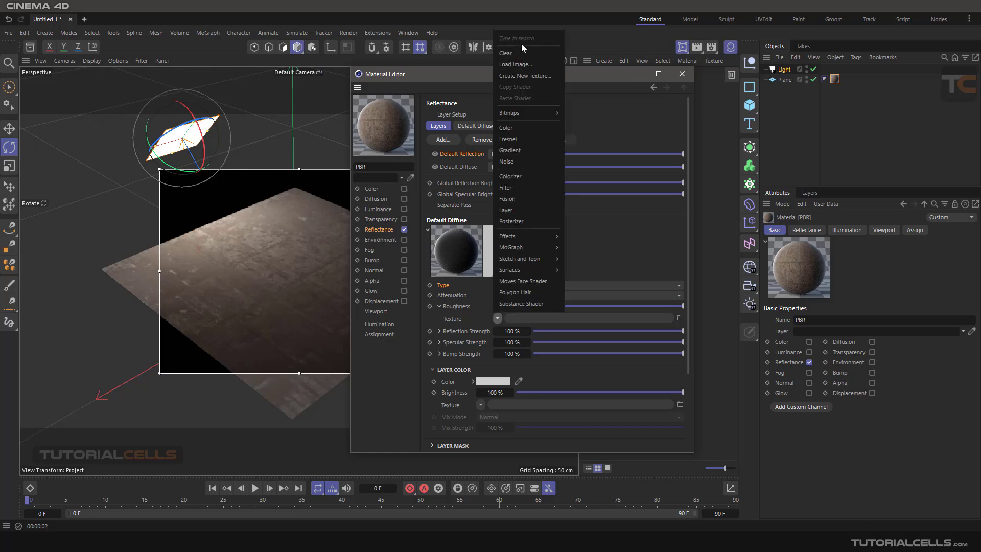
pyautogui.click(517, 65)
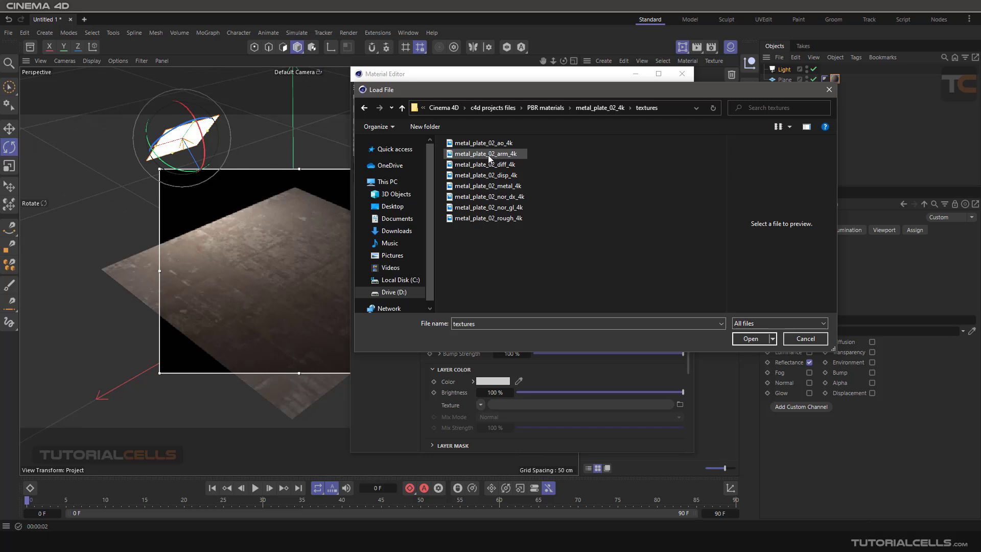
pyautogui.click(517, 220)
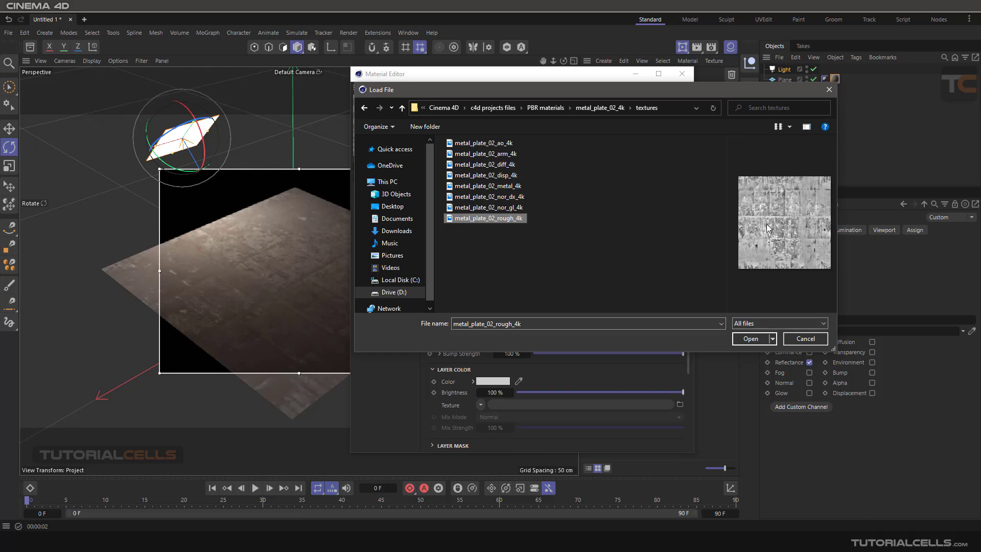
pyautogui.click(747, 342)
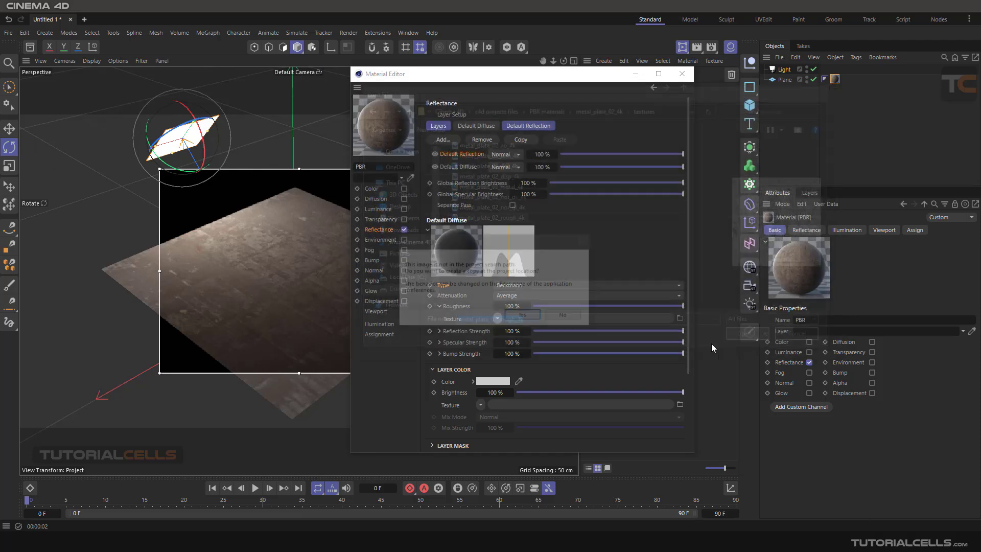
pyautogui.click(563, 314)
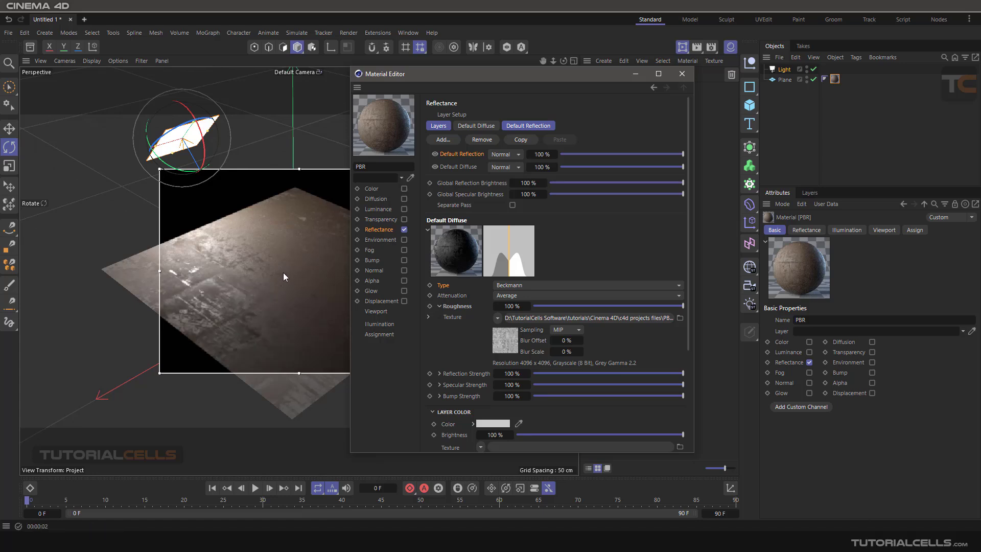
pyautogui.moveTo(283, 272); pyautogui.dragTo(273, 284)
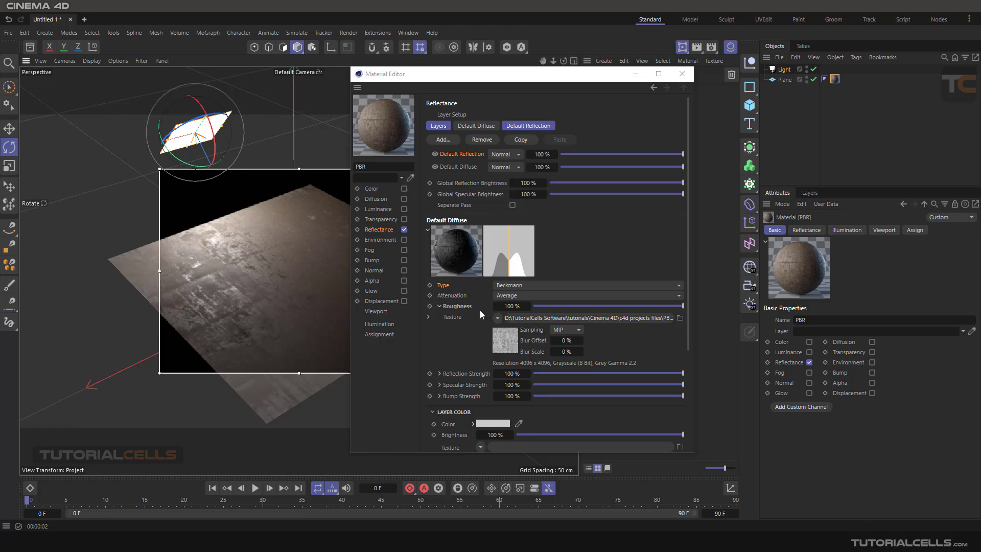
# - Try inverting the roughness texture with black point 1 and white point 0, and reset its shader settings
pyautogui.click(501, 341)
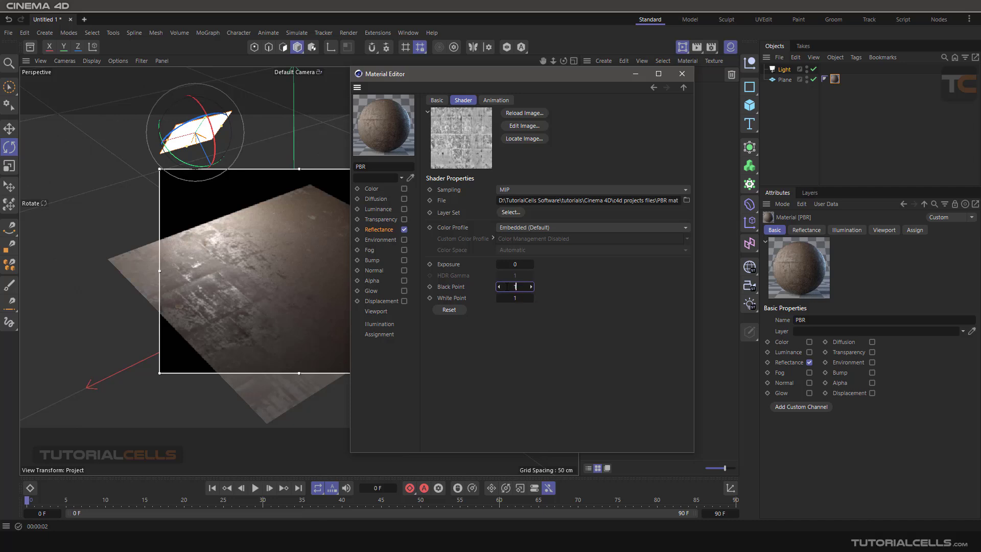
pyautogui.moveTo(516, 298); pyautogui.dragTo(518, 305)
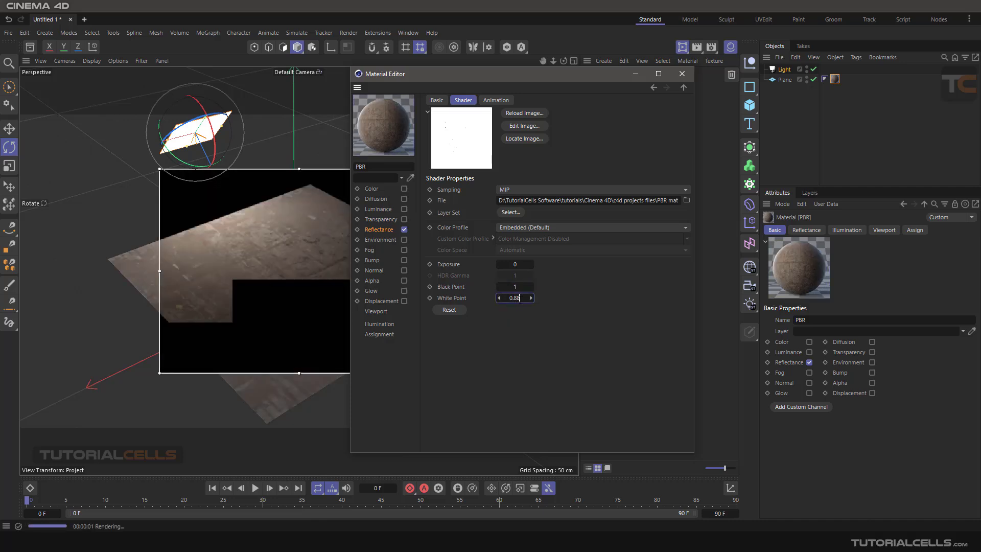
pyautogui.doubleClick(505, 301)
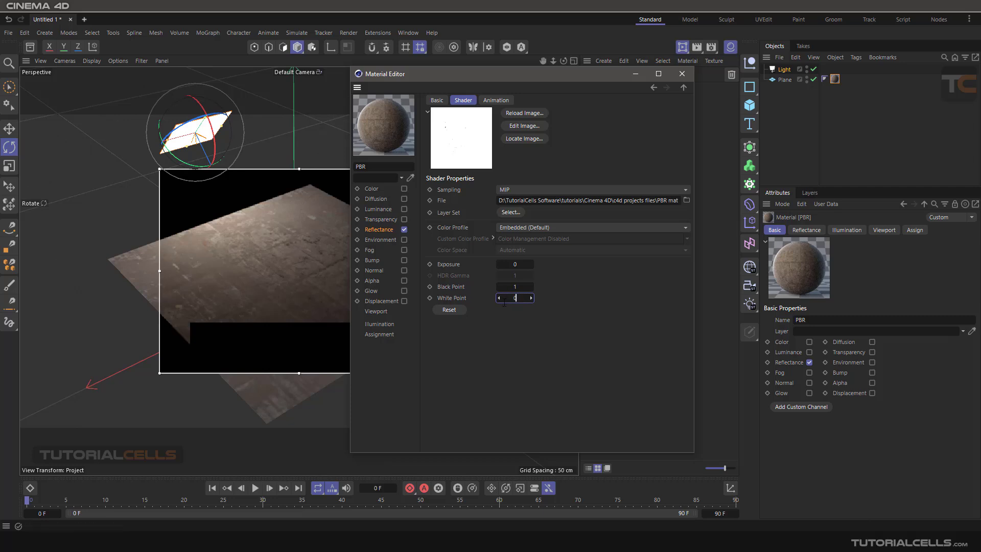
pyautogui.write('0')
pyautogui.press('Return')
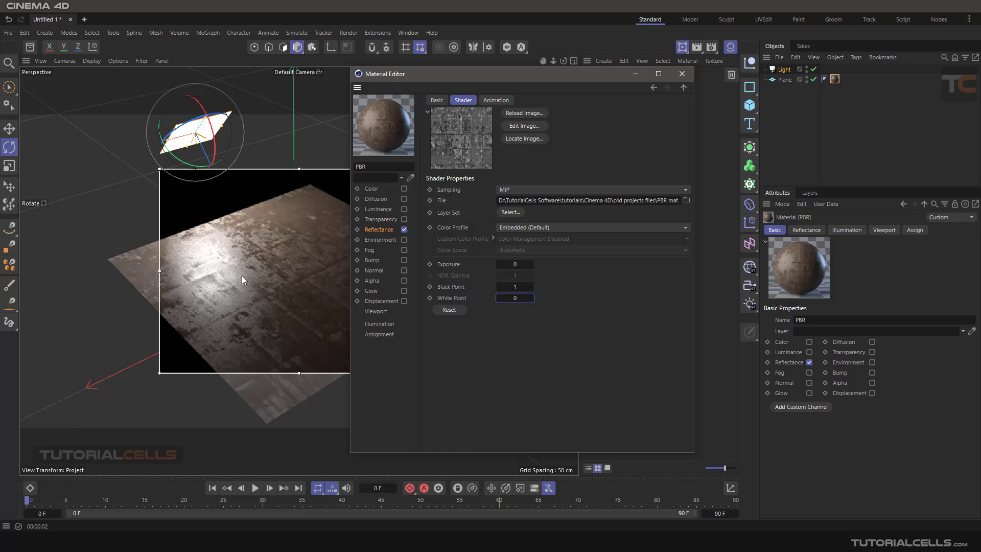
pyautogui.click(445, 308)
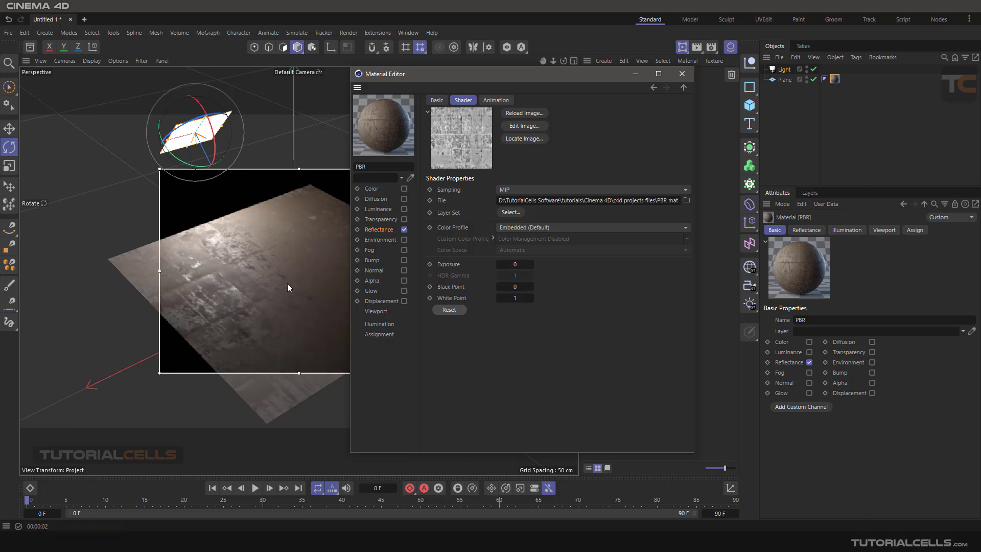
# - Clear the Default Reflection layer's roughness texture and set its roughness to 45 %
pyautogui.click(378, 229)
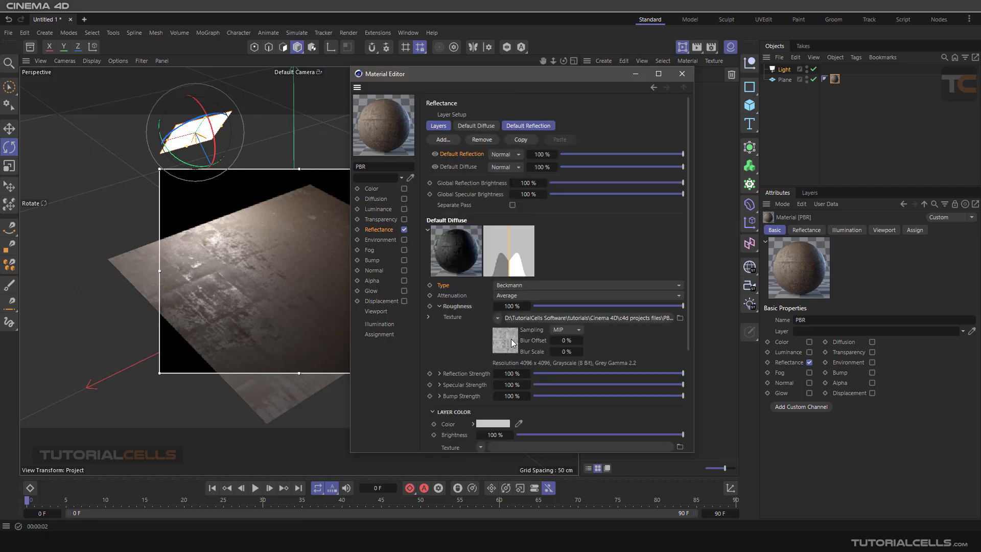
pyautogui.click(496, 318)
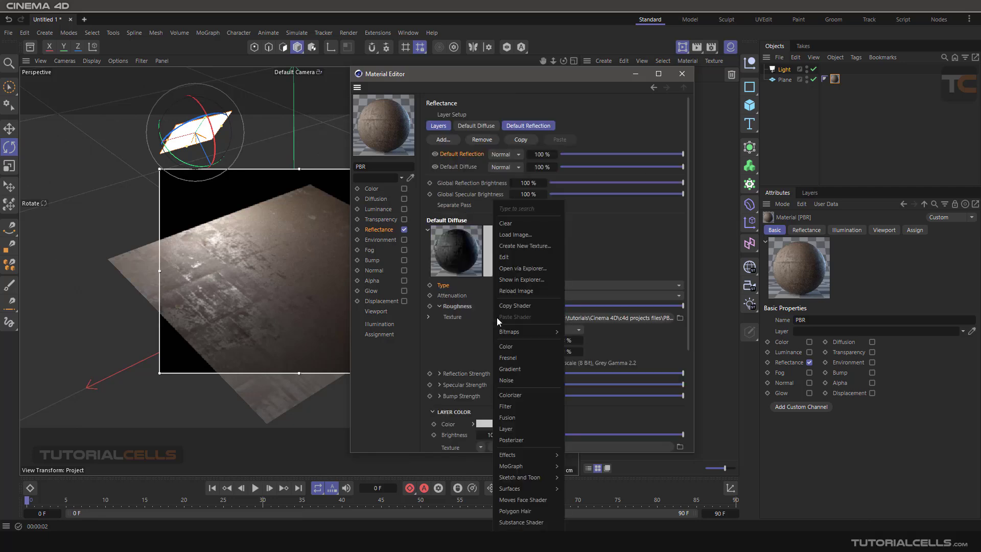
pyautogui.click(523, 222)
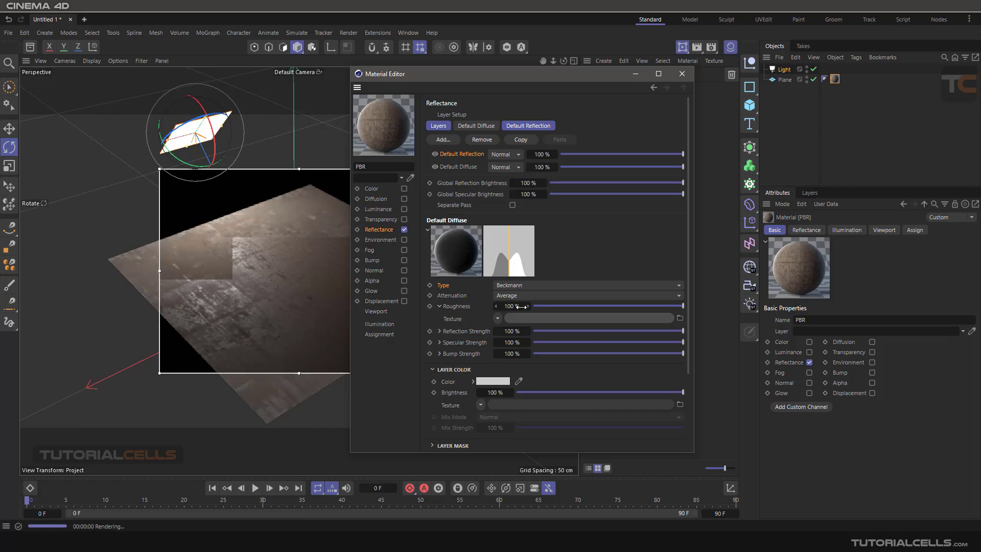
pyautogui.moveTo(528, 309); pyautogui.dragTo(512, 311)
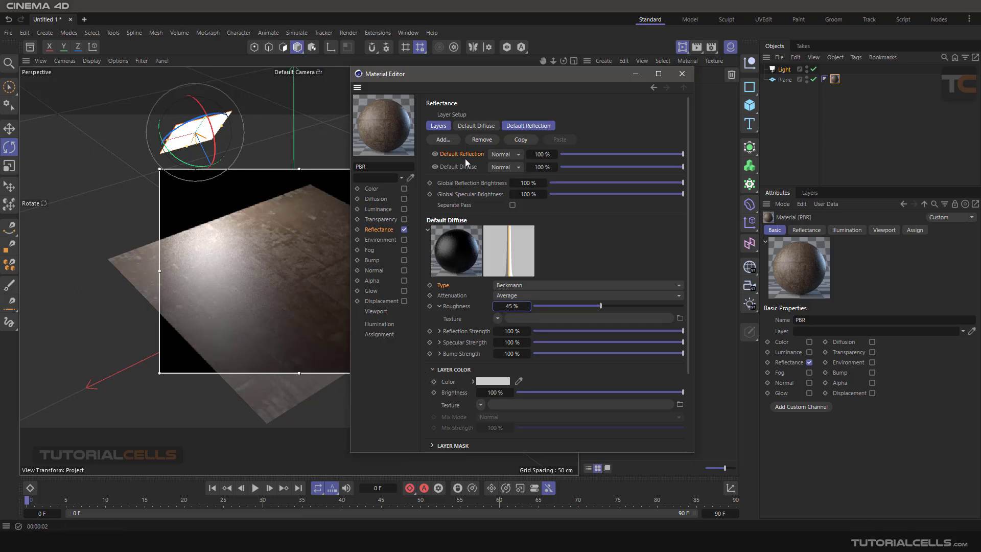
# - Load metal_plate_02_rough_4k as the Default Reflection layer's color texture without copying the image to the project location
pyautogui.scroll(-3, 441, 394)
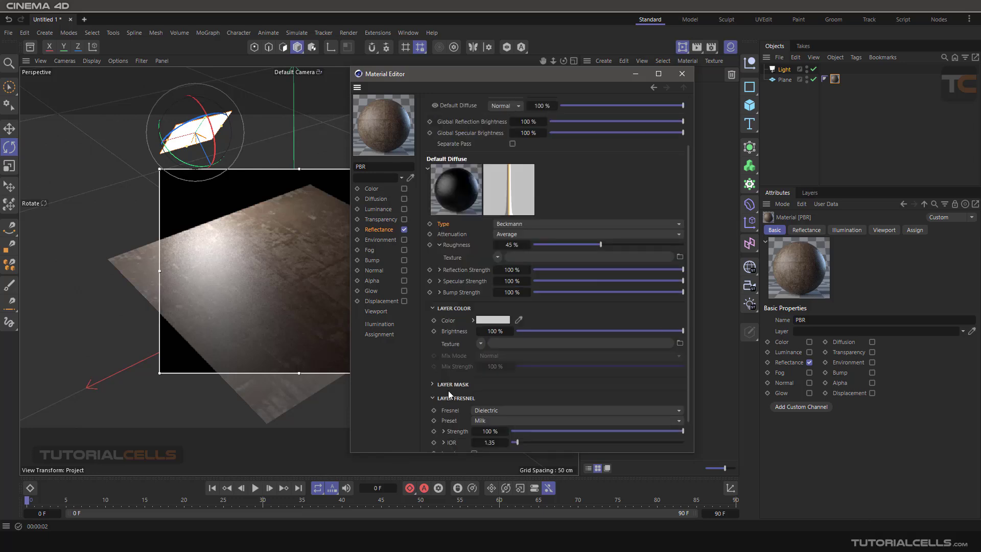
pyautogui.click(477, 344)
pyautogui.click(494, 92)
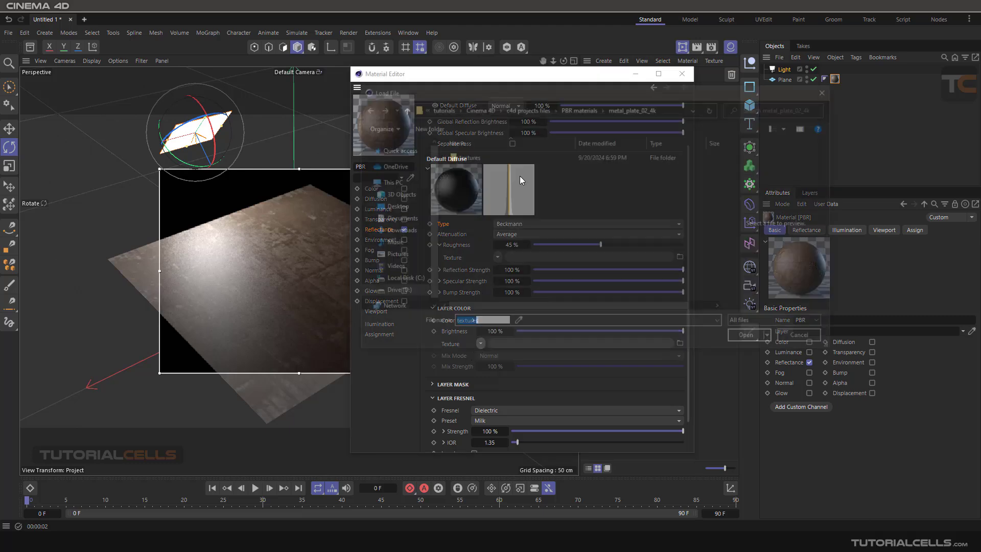
pyautogui.doubleClick(480, 160)
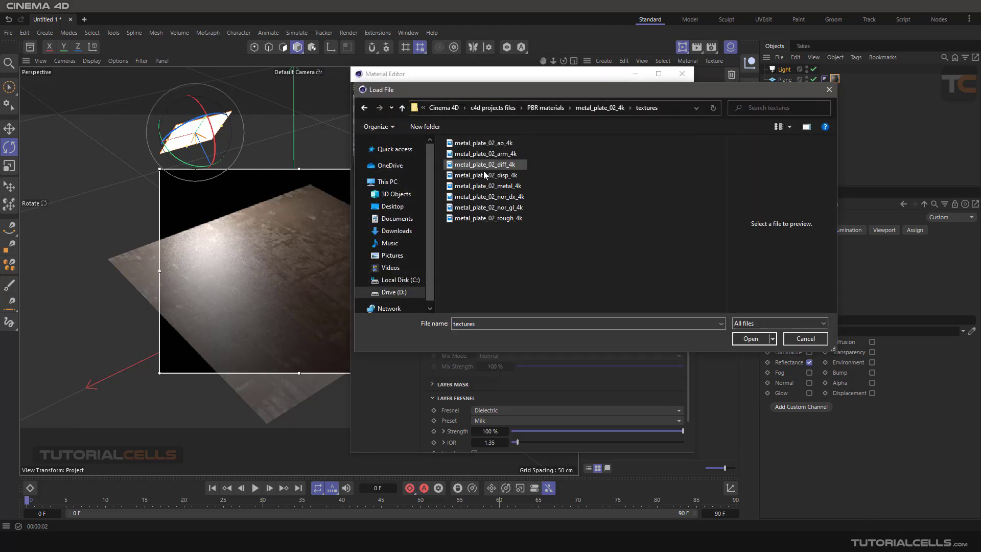
pyautogui.doubleClick(494, 218)
pyautogui.click(573, 314)
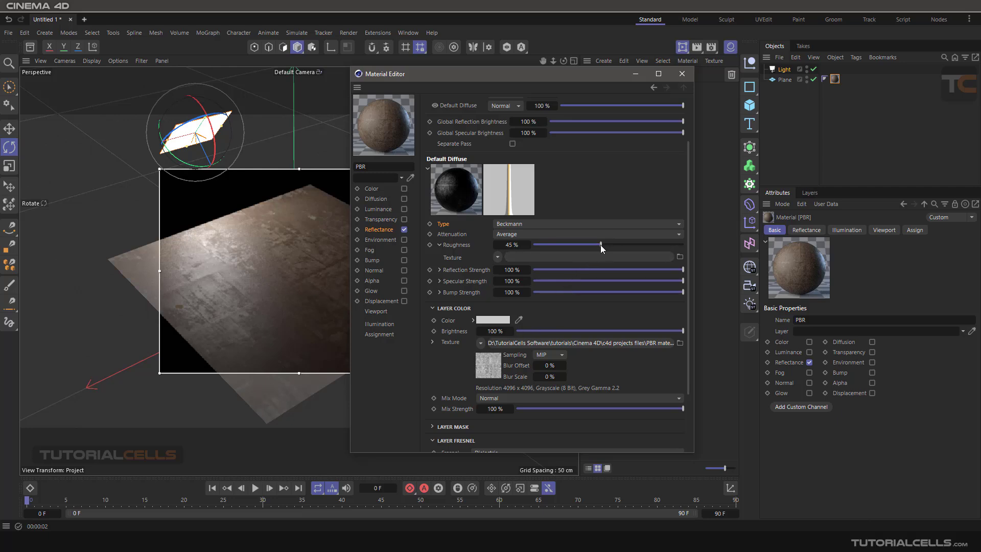
# - Test the Default Reflection layer's roughness at 22 % on the rendered plane and restore it to 45 %
pyautogui.moveTo(600, 244); pyautogui.dragTo(499, 250)
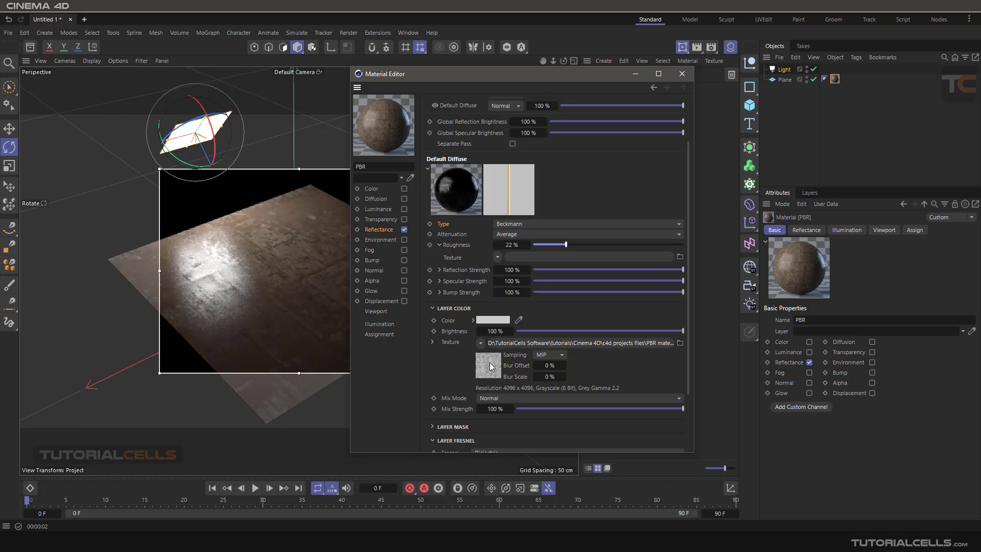
pyautogui.keyDown('alt'); pyautogui.moveTo(308, 324); pyautogui.dragTo(281, 314); pyautogui.keyUp('alt')
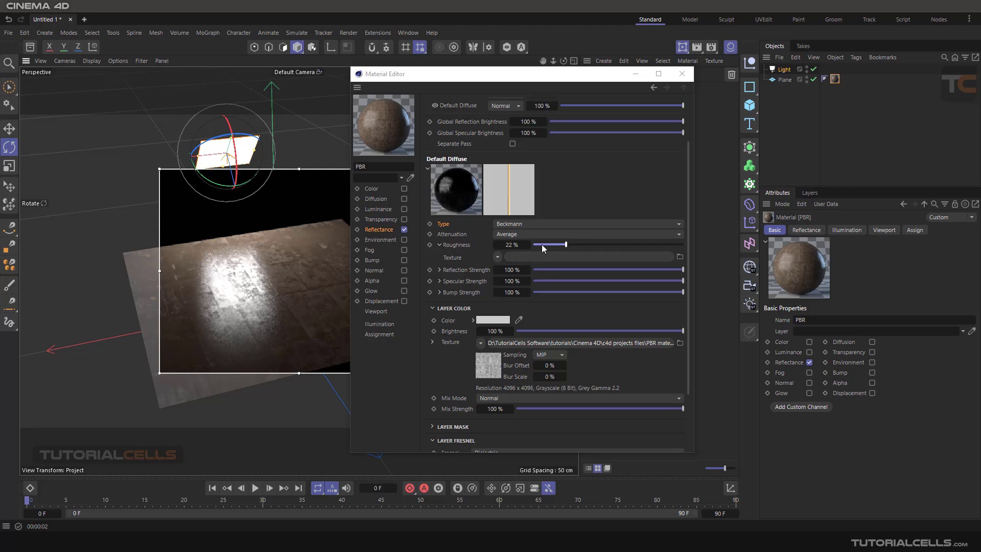
pyautogui.doubleClick(527, 245)
pyautogui.write('45')
pyautogui.press('Return')
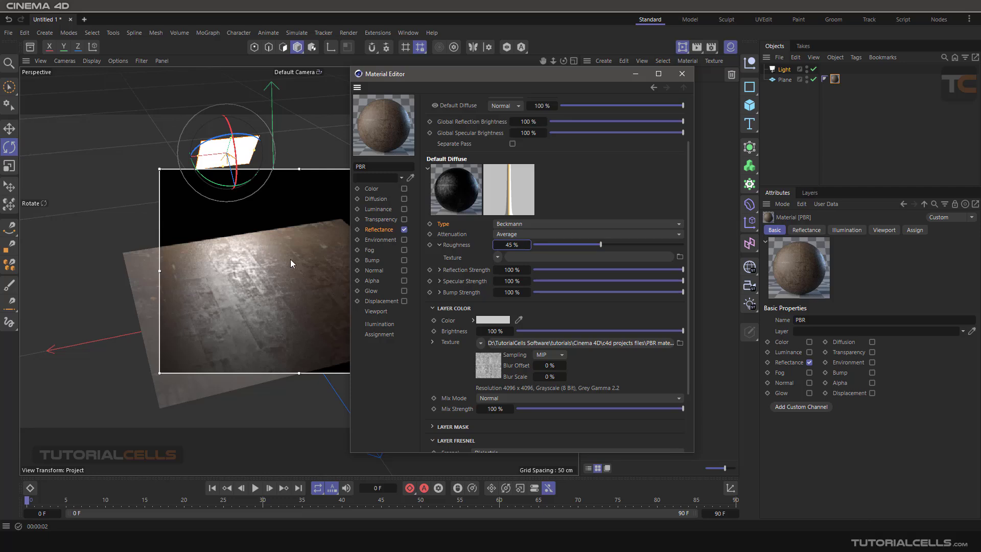
pyautogui.click(376, 270)
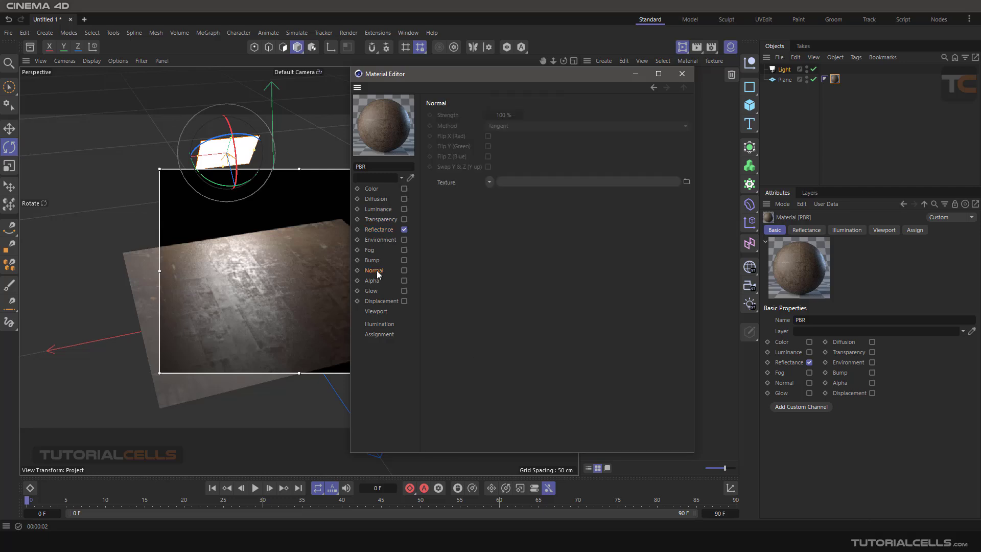
pyautogui.click(404, 270)
pyautogui.click(489, 183)
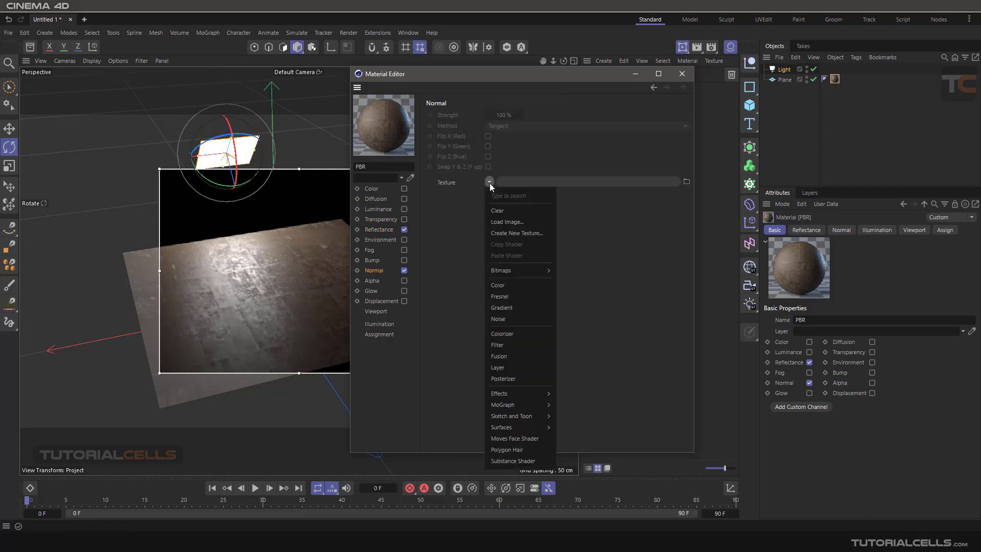
pyautogui.click(499, 220)
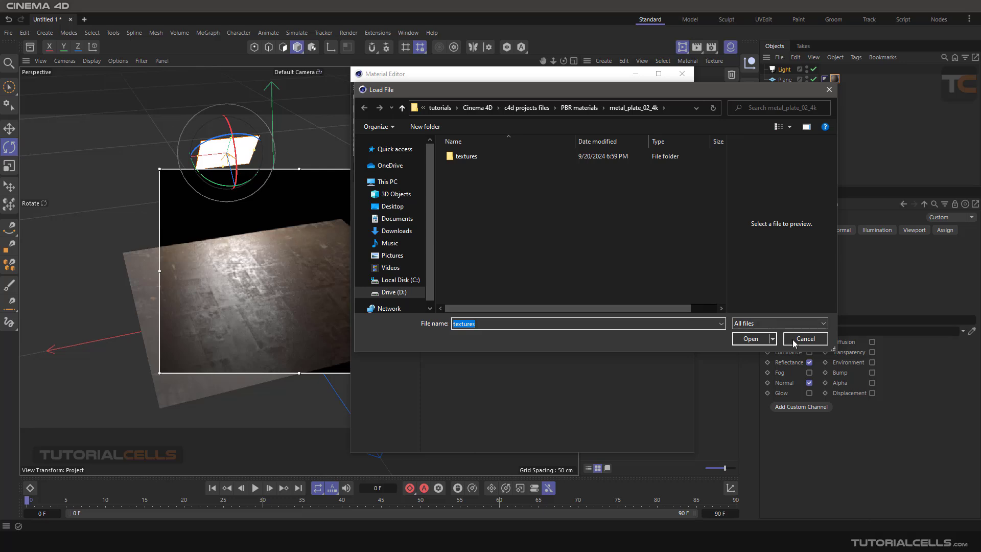
pyautogui.click(805, 339)
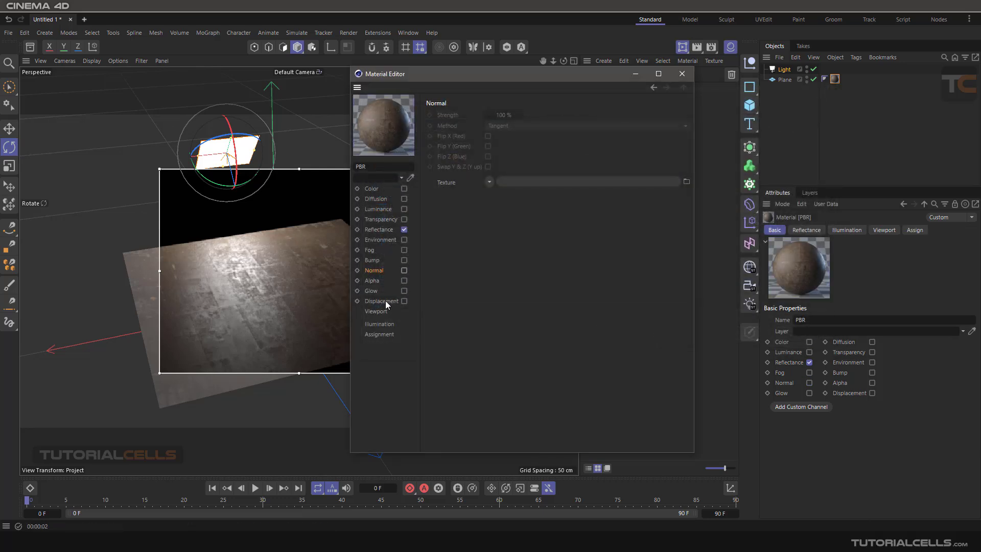
# - Set the plane's width segments and height segments to 100 each
pyautogui.click(384, 301)
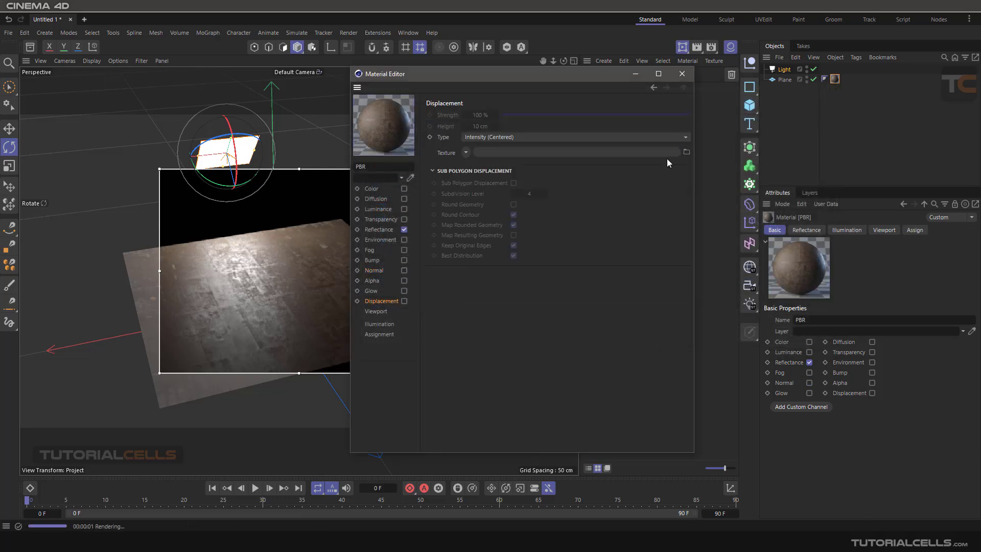
pyautogui.click(786, 133)
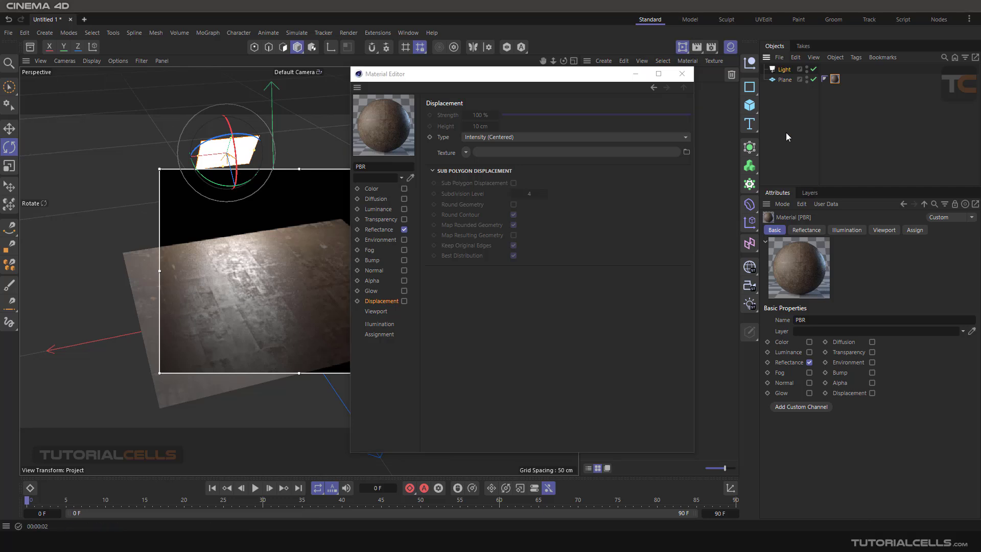
pyautogui.click(793, 77)
pyautogui.doubleClick(840, 277)
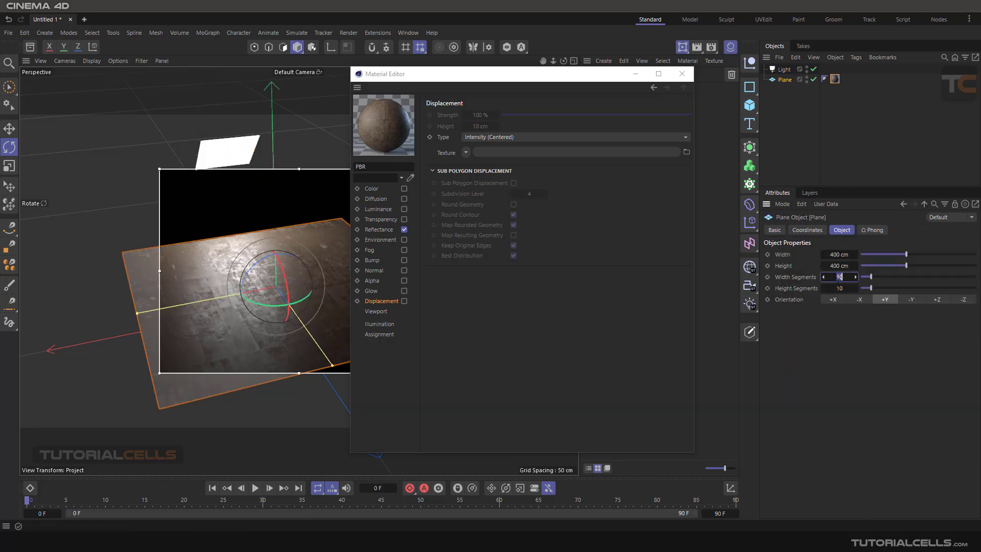
pyautogui.write('100')
pyautogui.doubleClick(837, 289)
pyautogui.write('100')
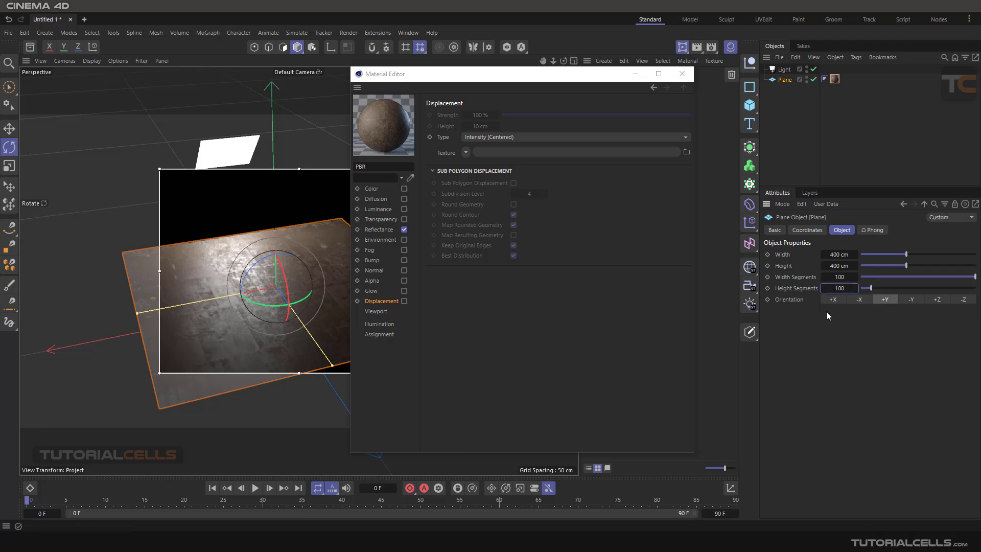
pyautogui.press('Return')
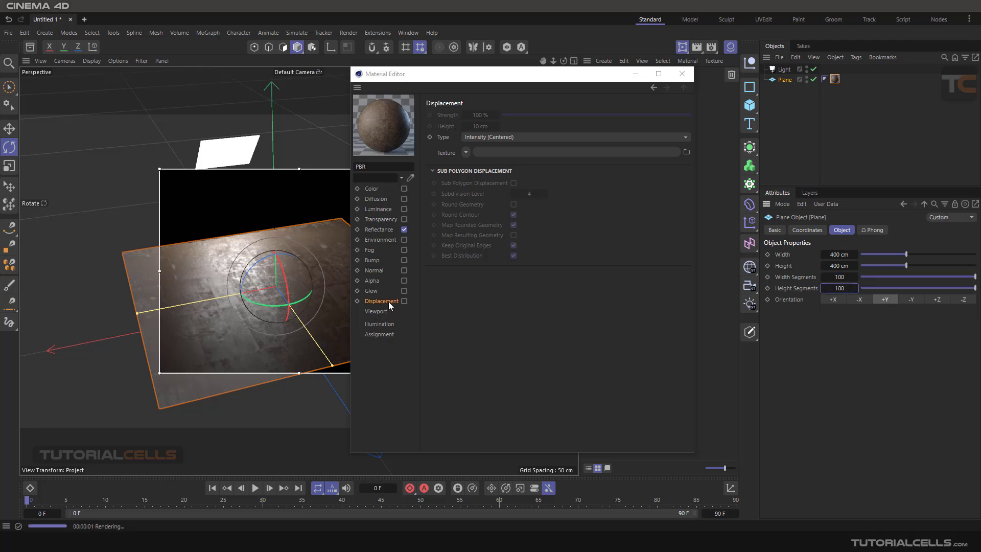
# - Enable the Displacement channel and load metal_plate_02_disp_4k as its texture without copying the image to the project location
pyautogui.click(404, 301)
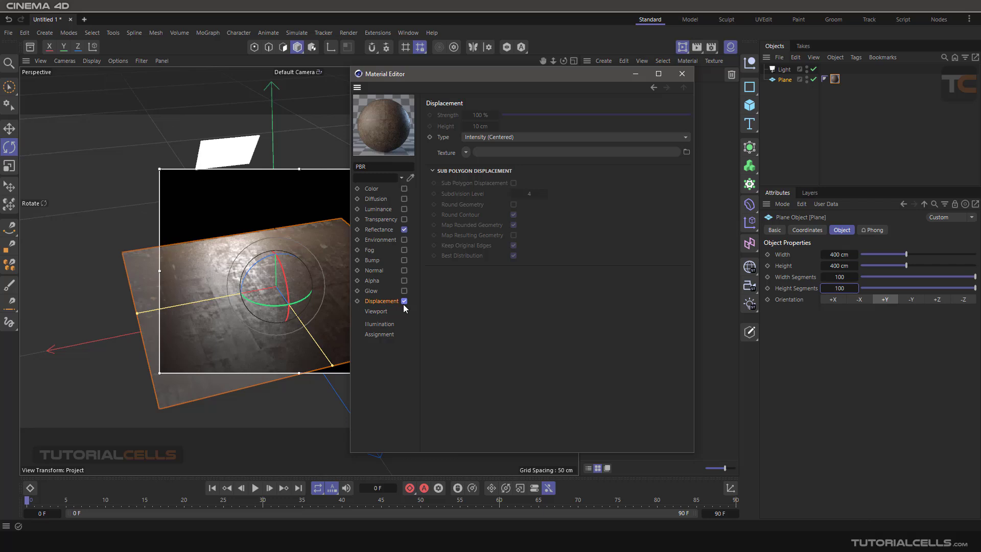
pyautogui.click(467, 153)
pyautogui.click(478, 191)
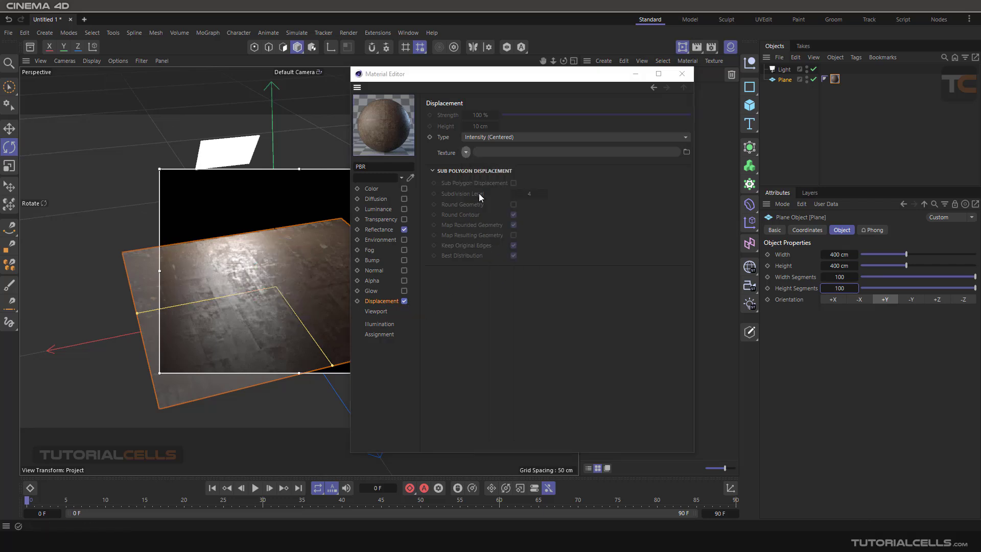
pyautogui.doubleClick(473, 157)
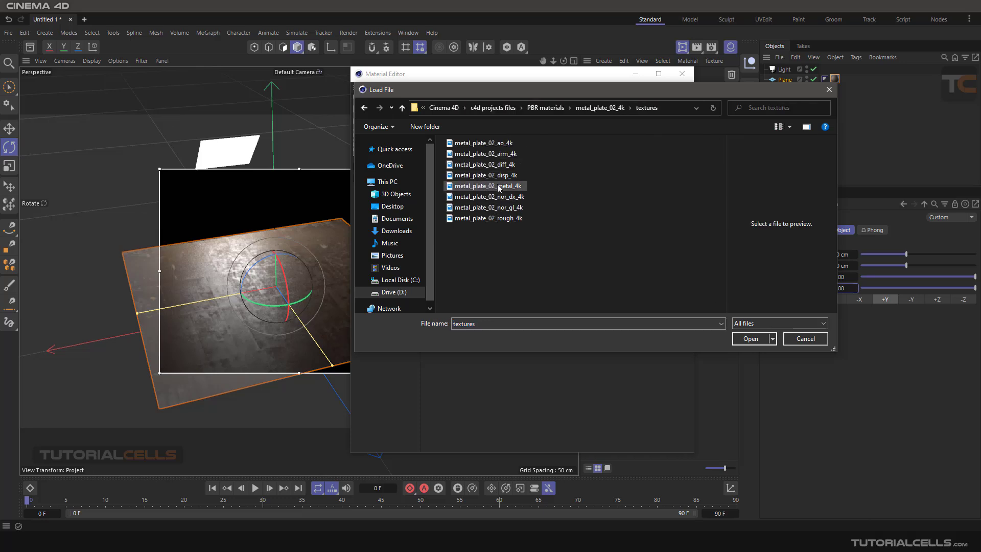
pyautogui.doubleClick(499, 176)
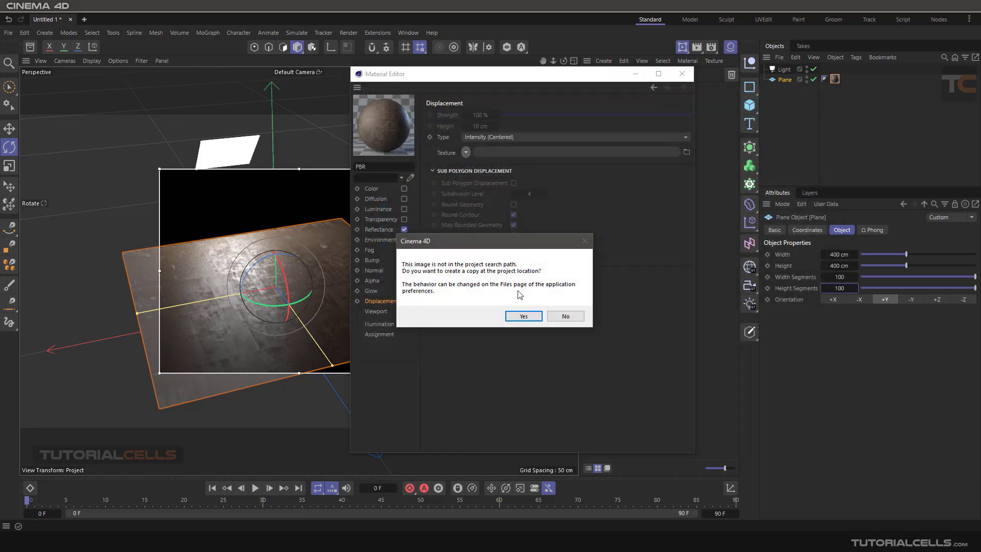
pyautogui.click(566, 316)
pyautogui.click(783, 123)
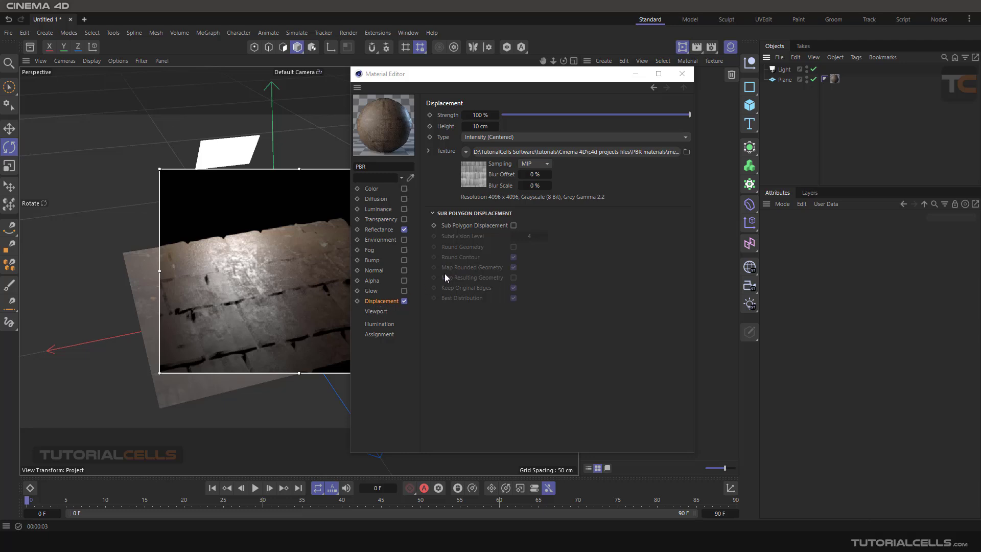
# - Enable Sub Polygon Displacement with subdivision level 5 and set the displacement height to 1 cm
pyautogui.click(514, 225)
pyautogui.click(530, 236)
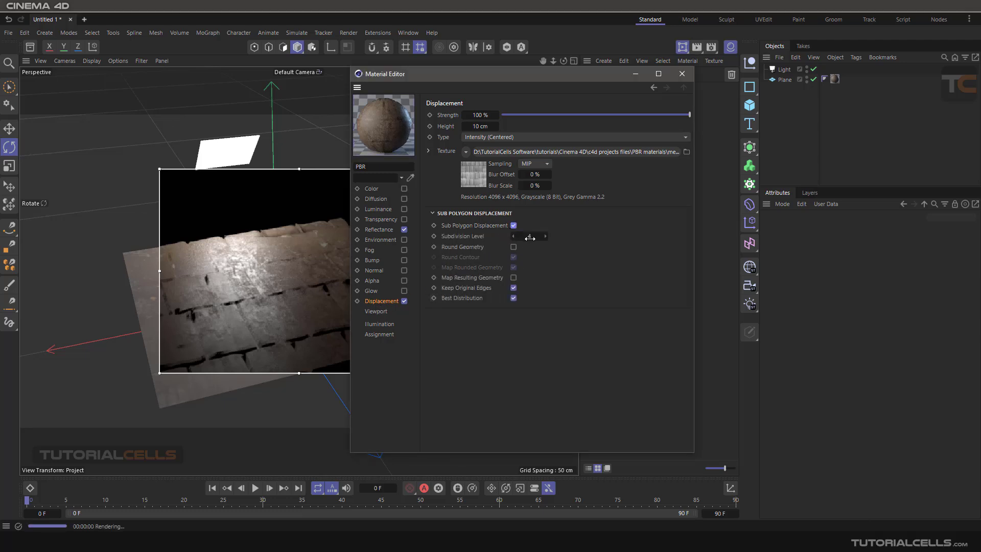
pyautogui.write('5')
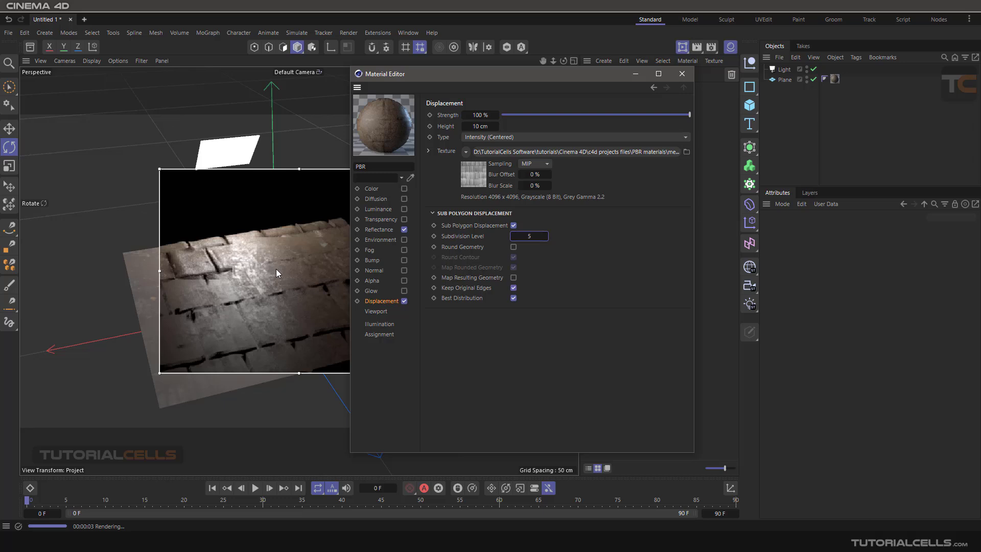
pyautogui.click(479, 126)
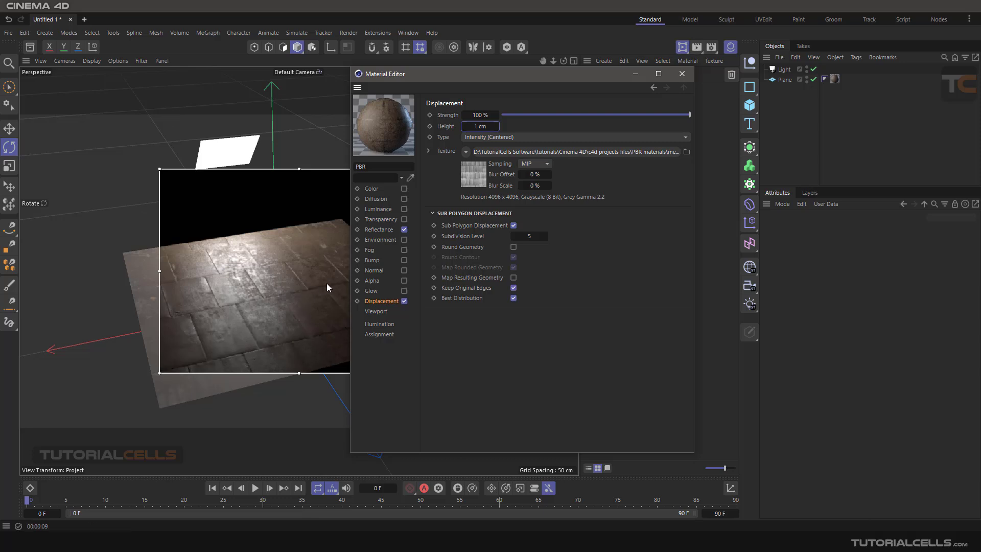
# - Enable the Normal channel and load metal_plate_02_nor_gl_4k as its texture without copying the image to the project location
pyautogui.click(373, 271)
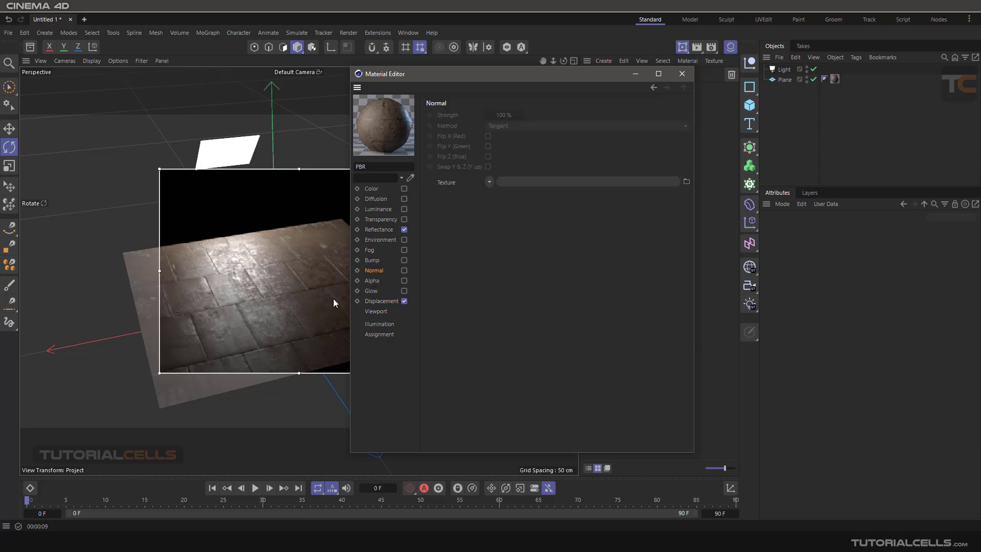
pyautogui.click(373, 301)
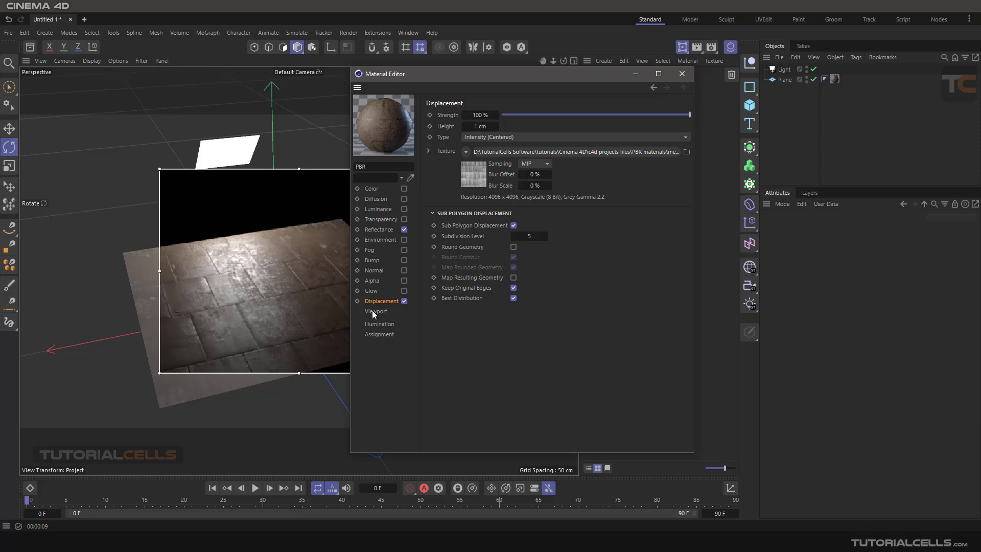
pyautogui.click(382, 271)
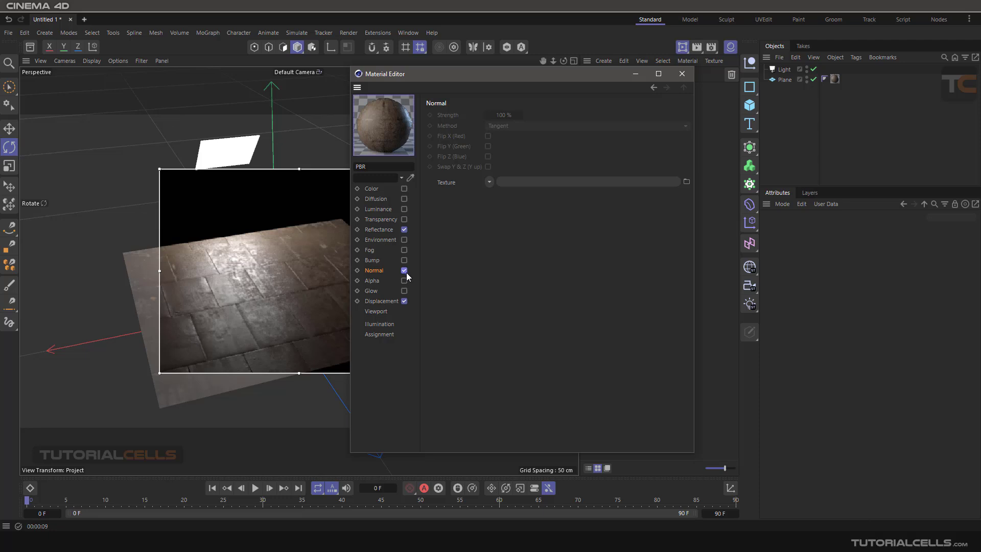
pyautogui.click(489, 182)
pyautogui.click(498, 223)
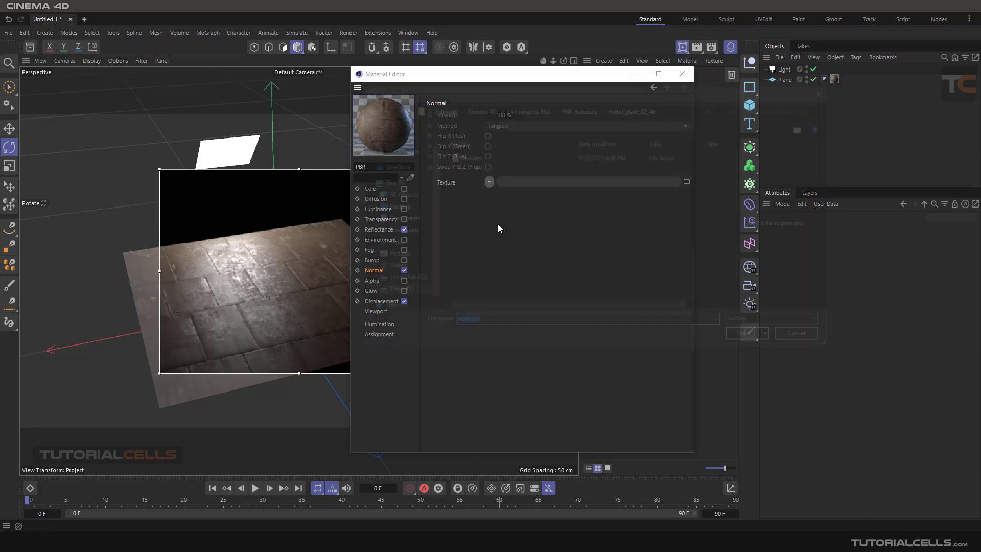
pyautogui.doubleClick(466, 156)
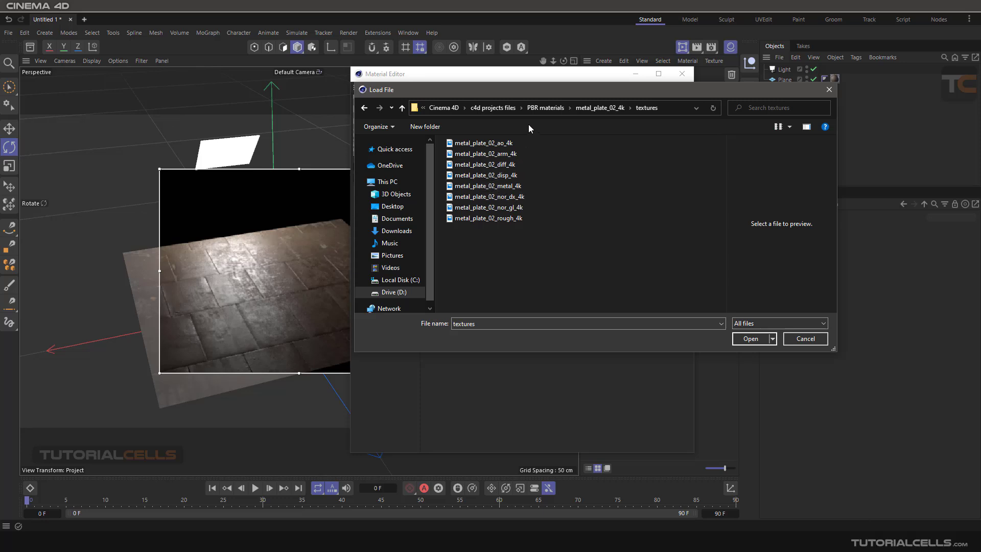
pyautogui.click(789, 127)
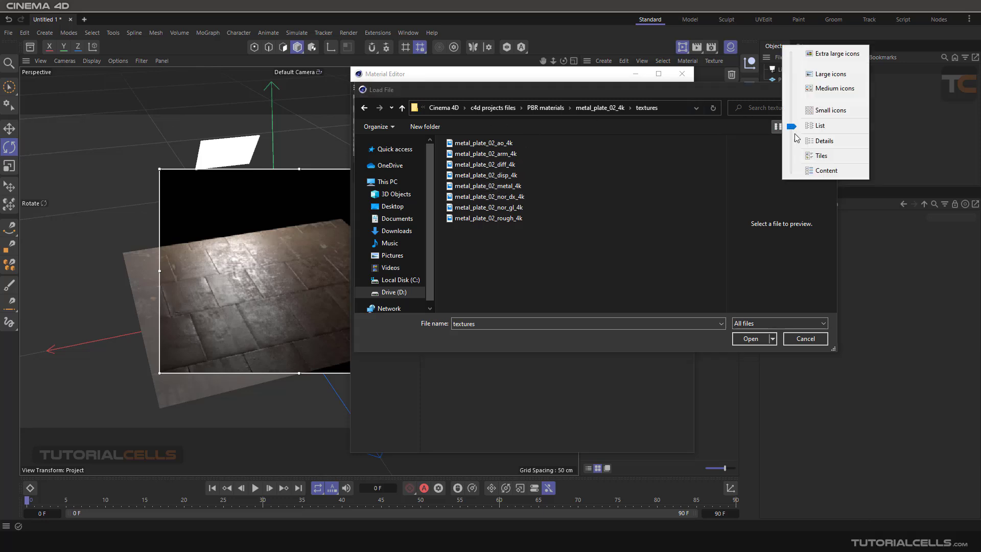
pyautogui.click(830, 75)
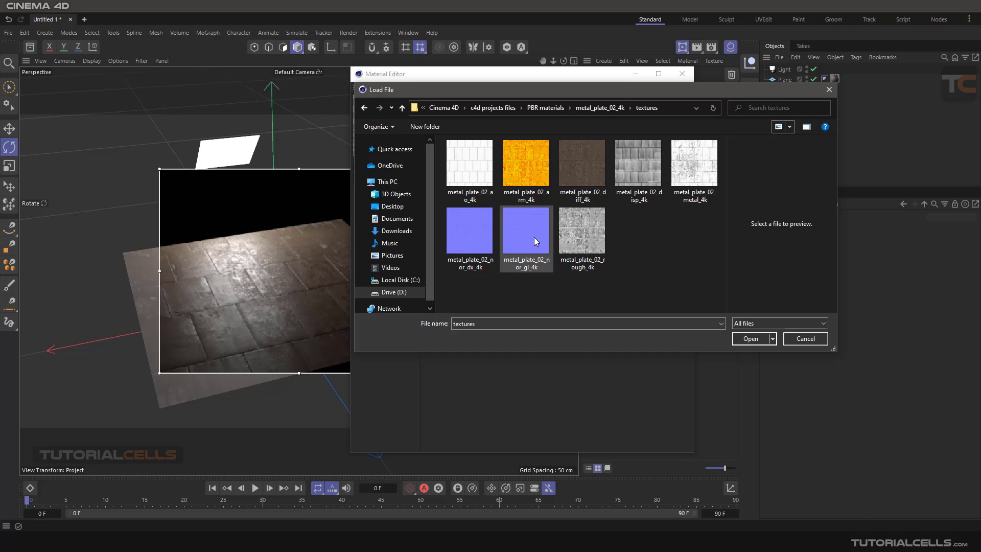
pyautogui.doubleClick(518, 252)
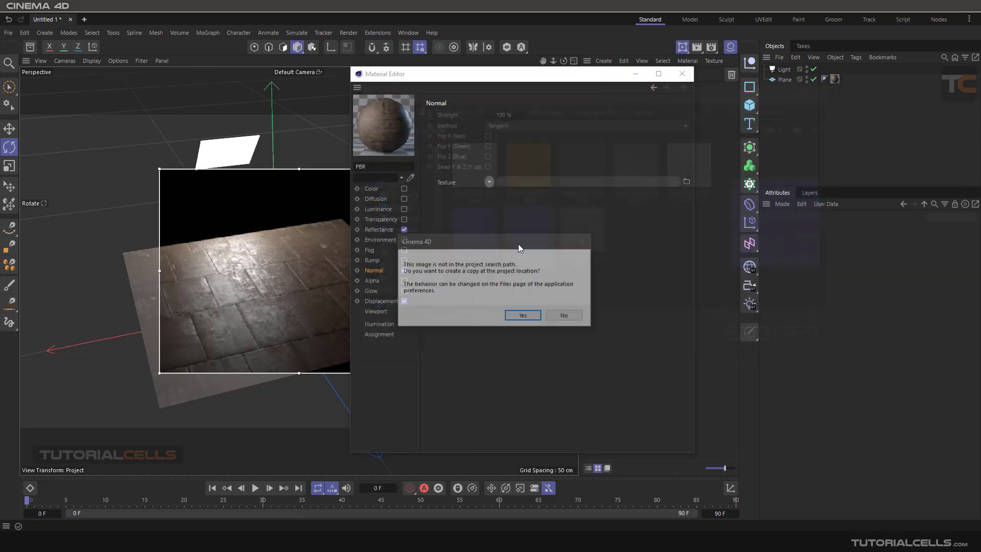
pyautogui.click(565, 315)
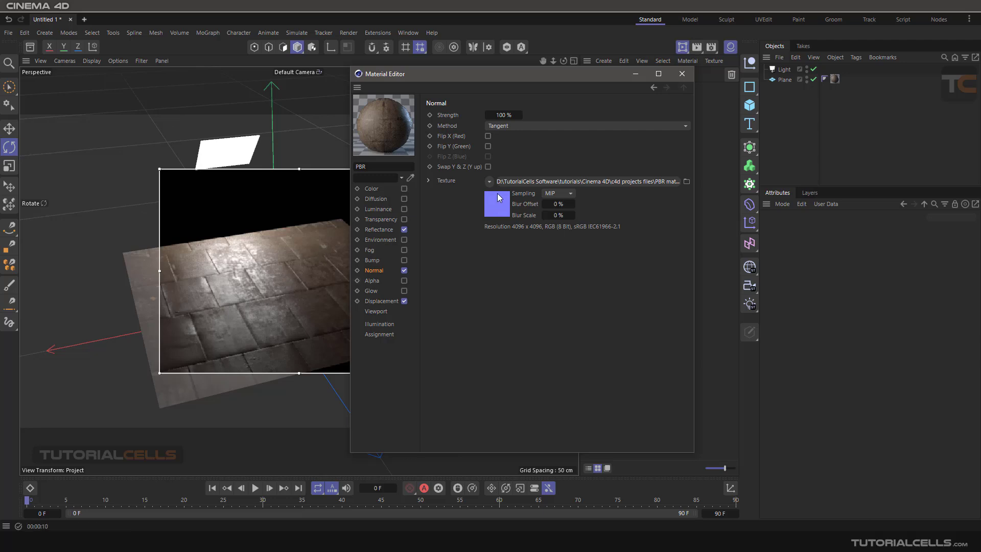
# - Test the Flip Y (Green) option on the normal map and turn it off again
pyautogui.click(489, 146)
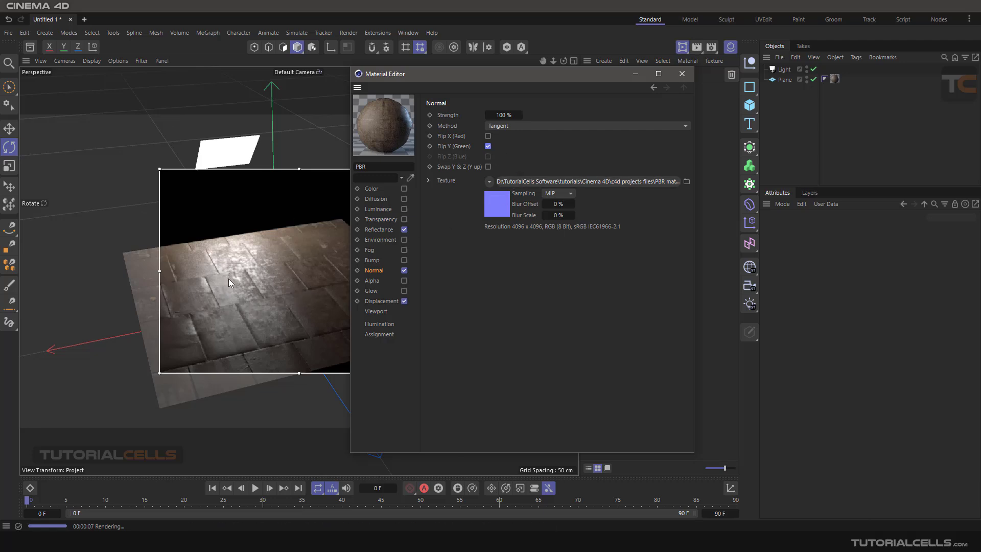
pyautogui.click(488, 146)
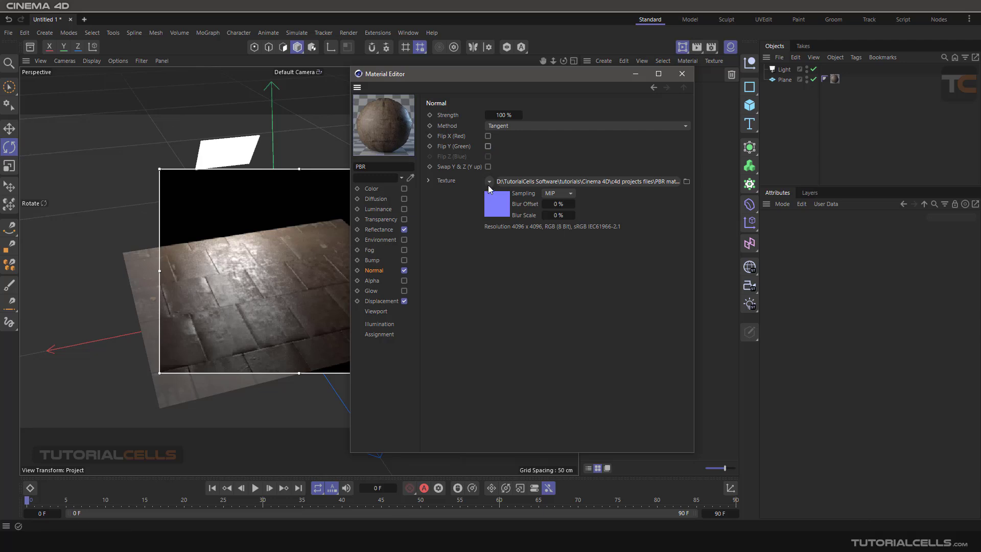
# - Replace the Normal channel's texture with metal_plate_02_nor_dx_4k
pyautogui.click(490, 181)
pyautogui.click(492, 222)
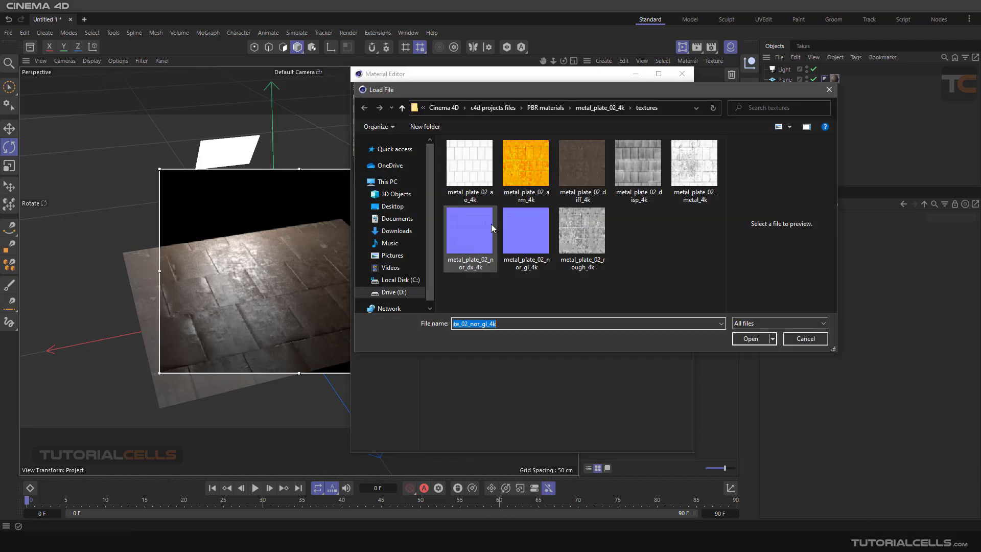
pyautogui.doubleClick(467, 240)
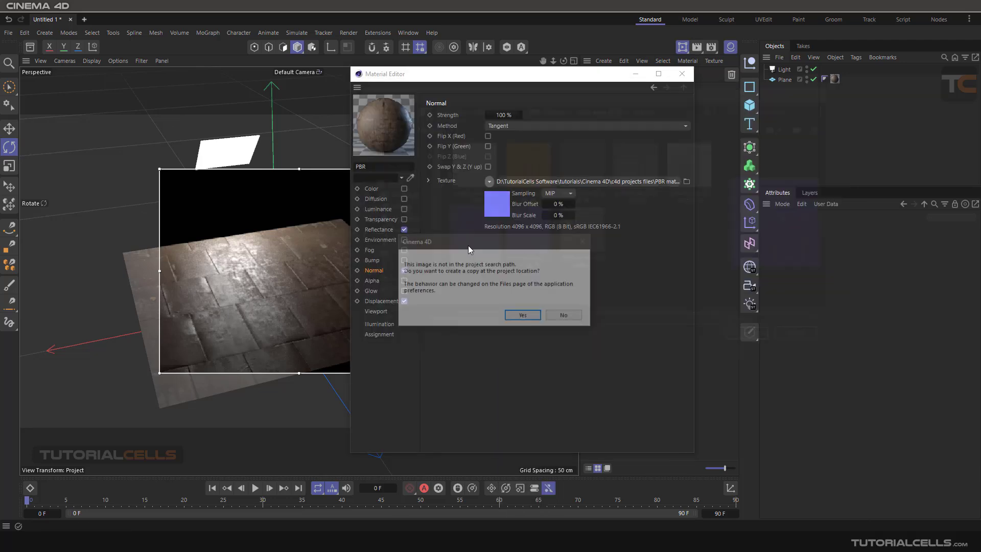
pyautogui.click(532, 312)
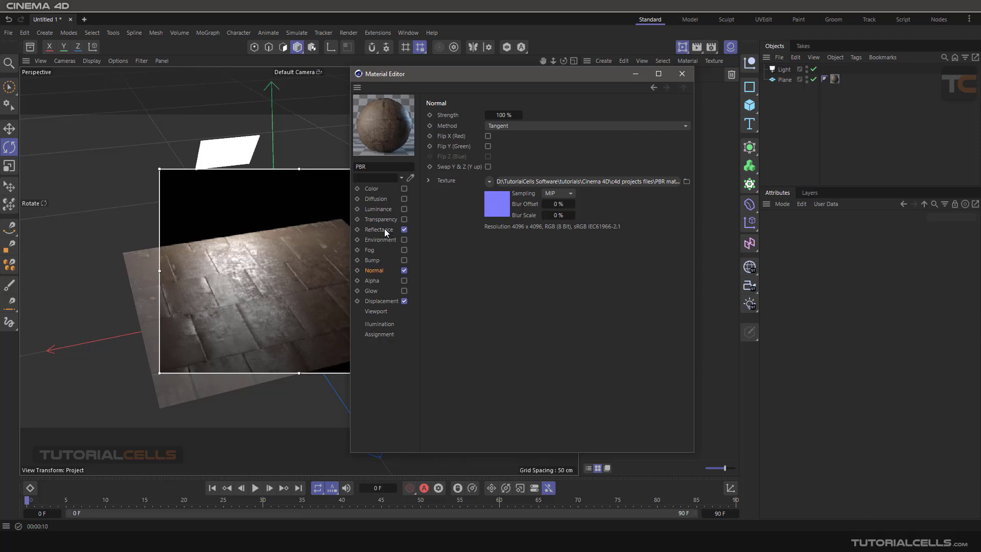
# - Set the material's displacement height to 2 cm and the Default Reflection layer's roughness to 21 %
pyautogui.click(377, 301)
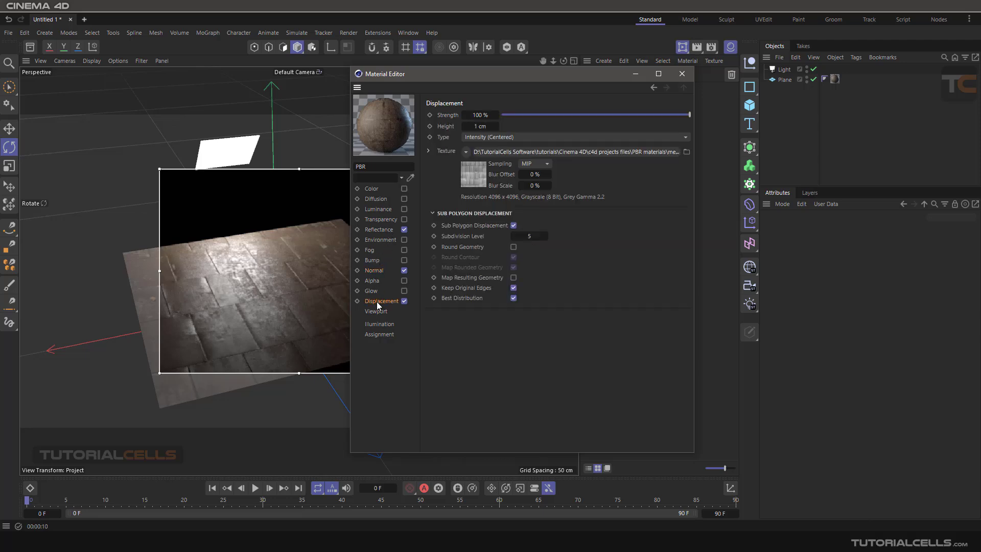
pyautogui.doubleClick(479, 126)
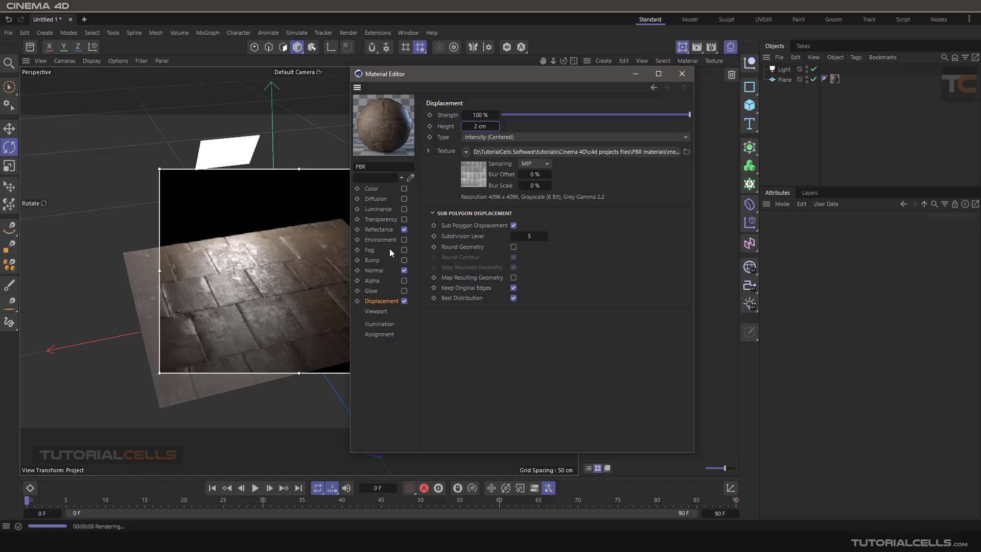
pyautogui.click(386, 231)
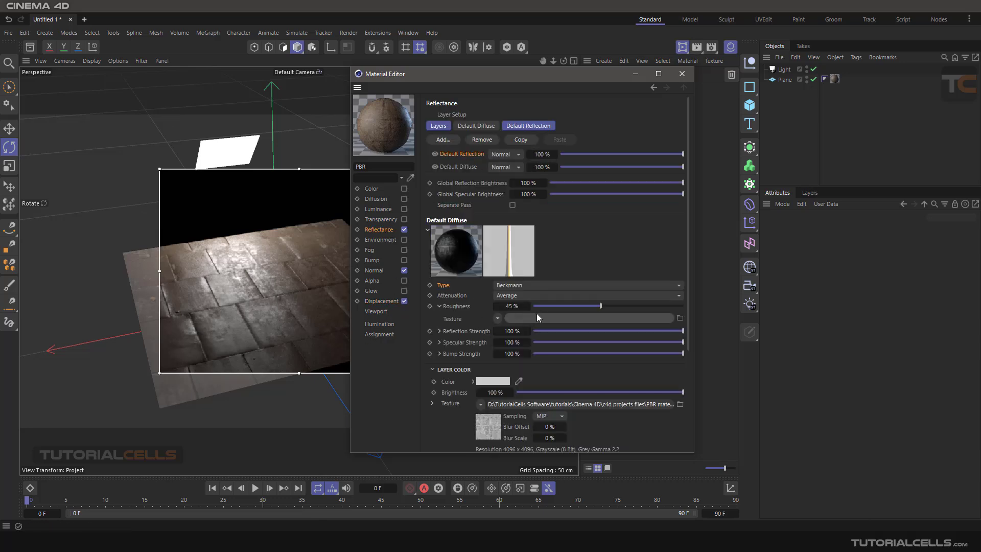
pyautogui.click(564, 306)
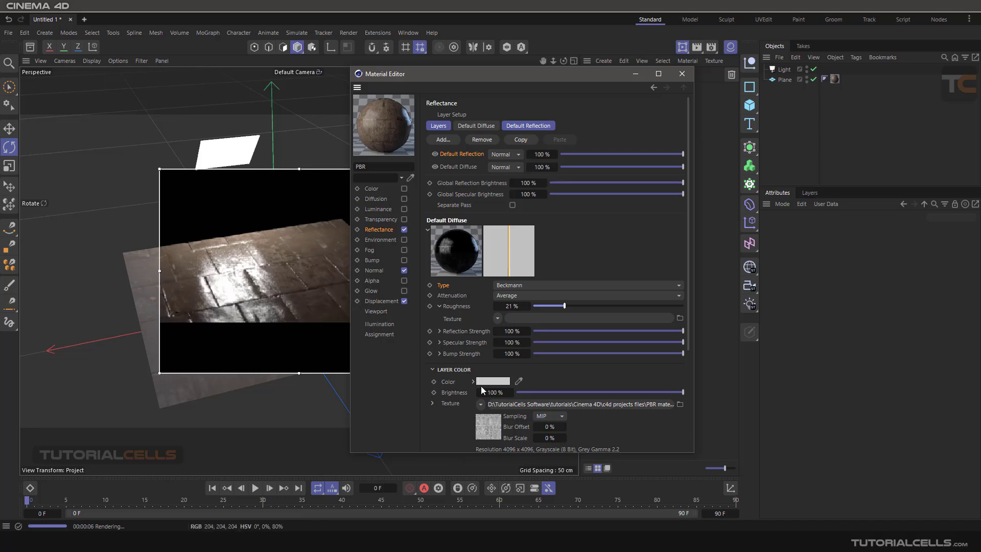
# - Set the Default Reflection layer's Fresnel to Conductor with the Iron preset
pyautogui.click(435, 371)
pyautogui.scroll(-2, 487, 394)
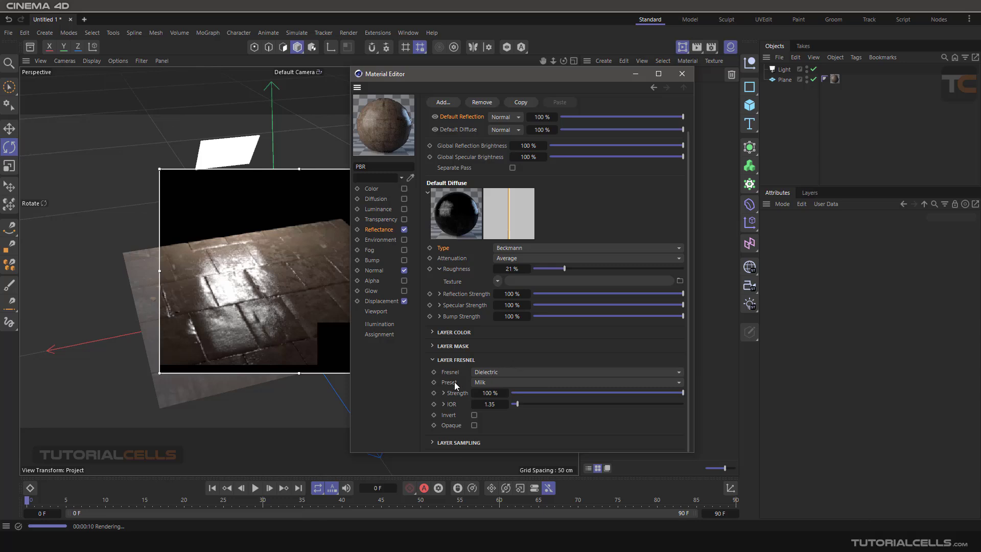
pyautogui.click(496, 372)
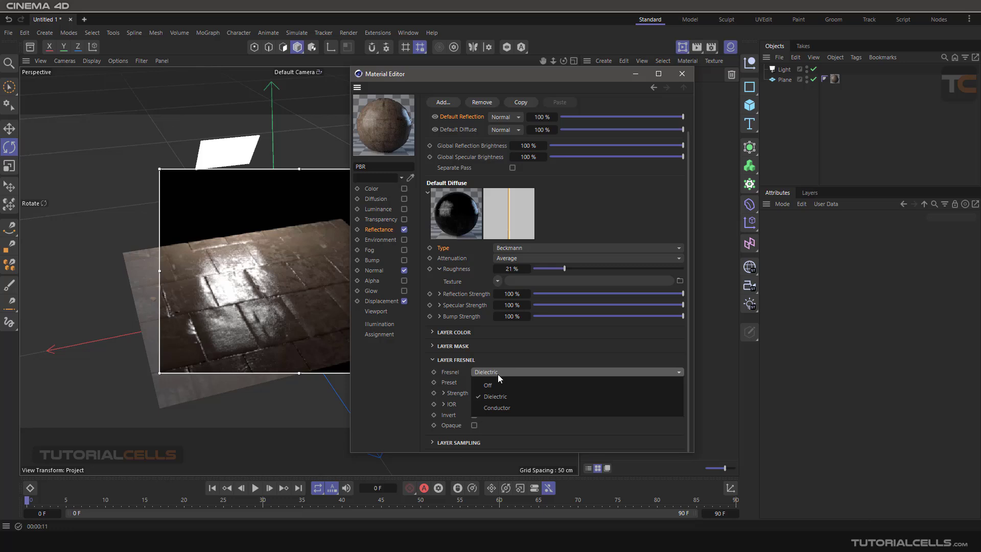
pyautogui.click(502, 409)
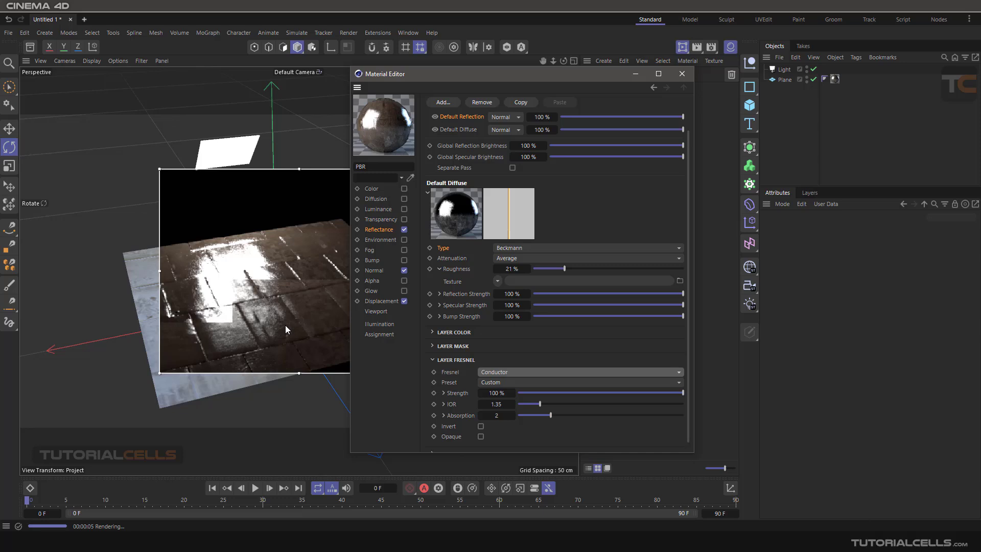
pyautogui.click(486, 383)
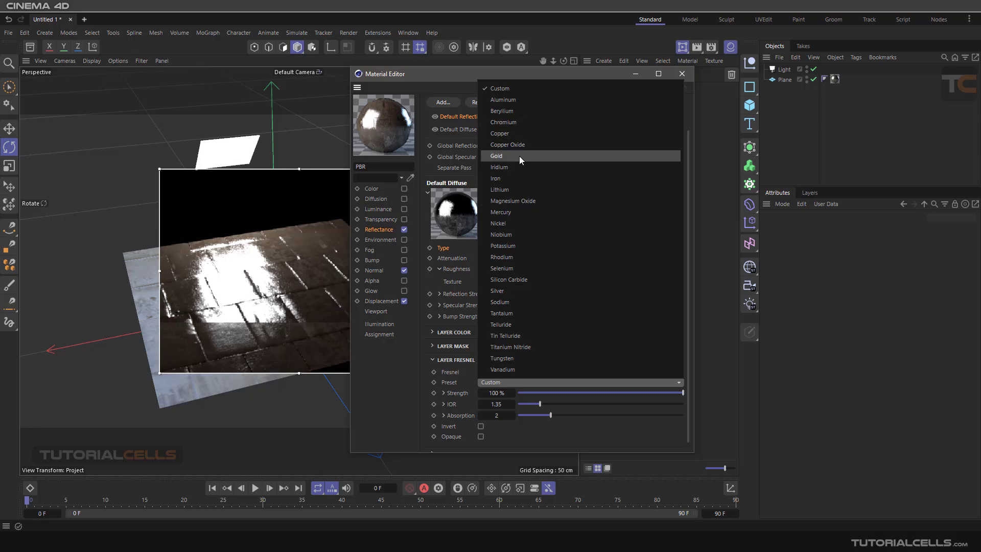
pyautogui.click(520, 178)
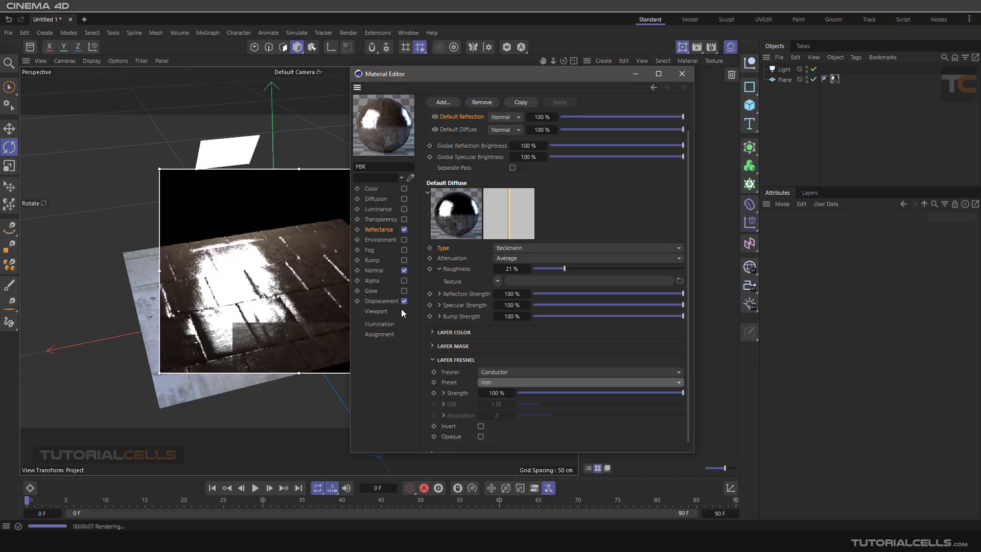
# - Try inverting the Default Reflection layer's color texture with black point 1 and white point 0, and reset the shader values
pyautogui.click(433, 332)
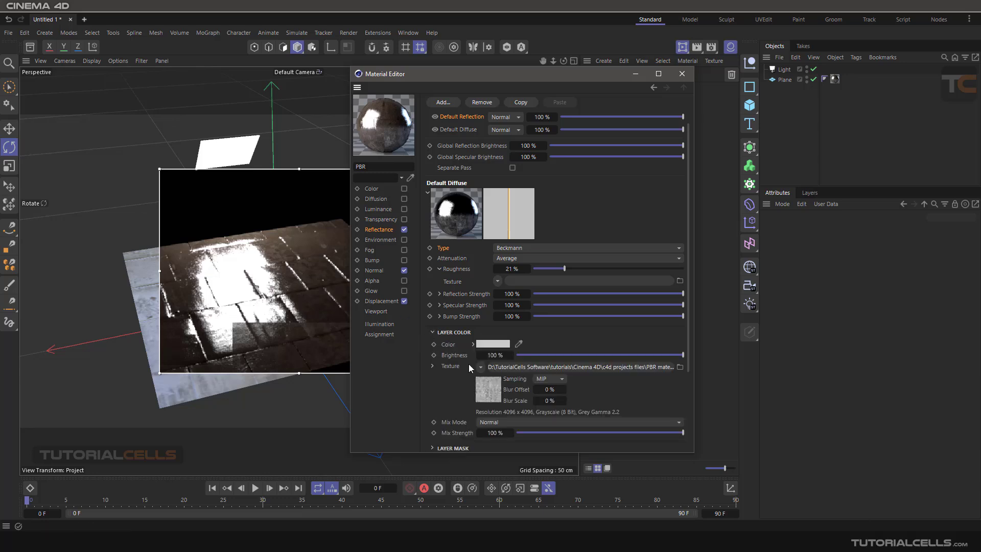
pyautogui.click(489, 392)
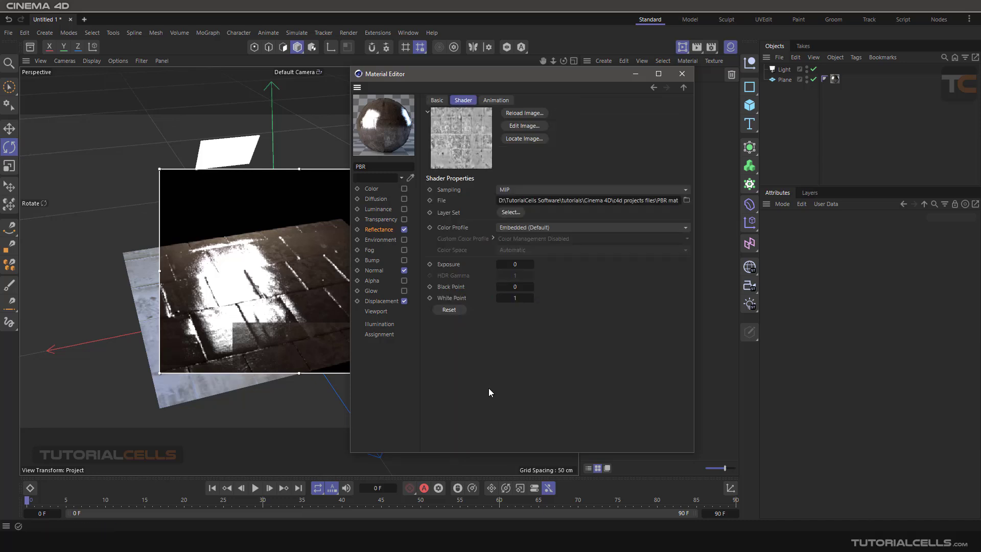
pyautogui.click(524, 288)
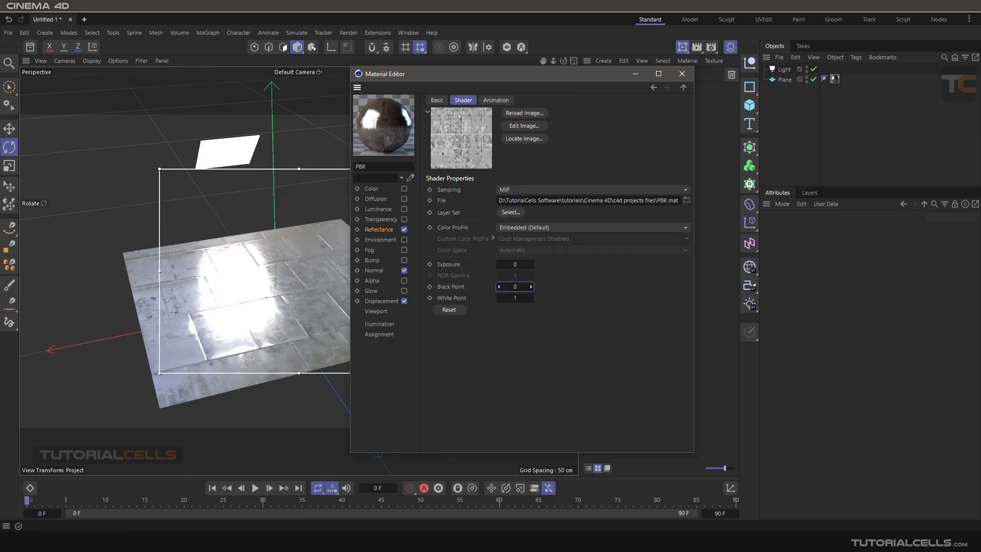
pyautogui.click(508, 297)
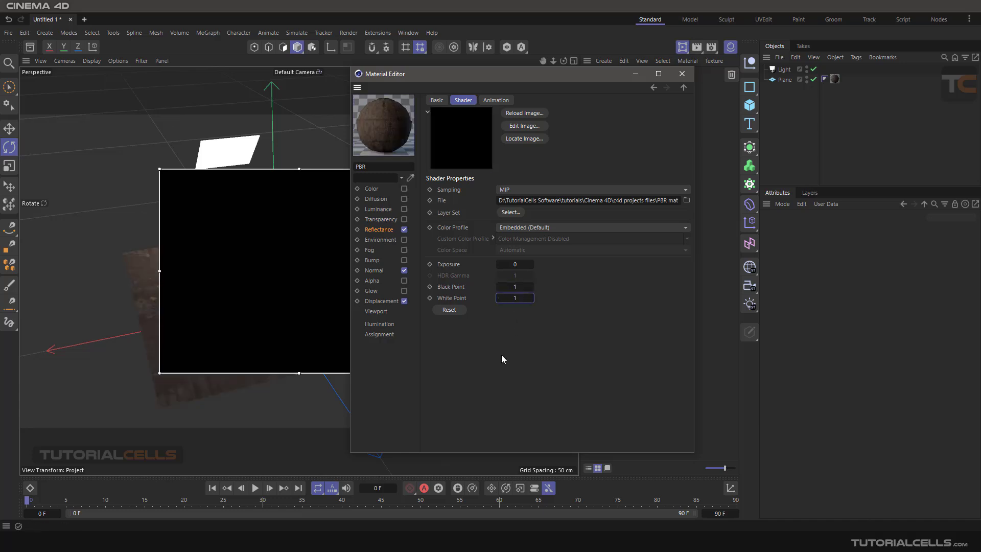
pyautogui.doubleClick(515, 297)
pyautogui.write('0')
pyautogui.press('Return')
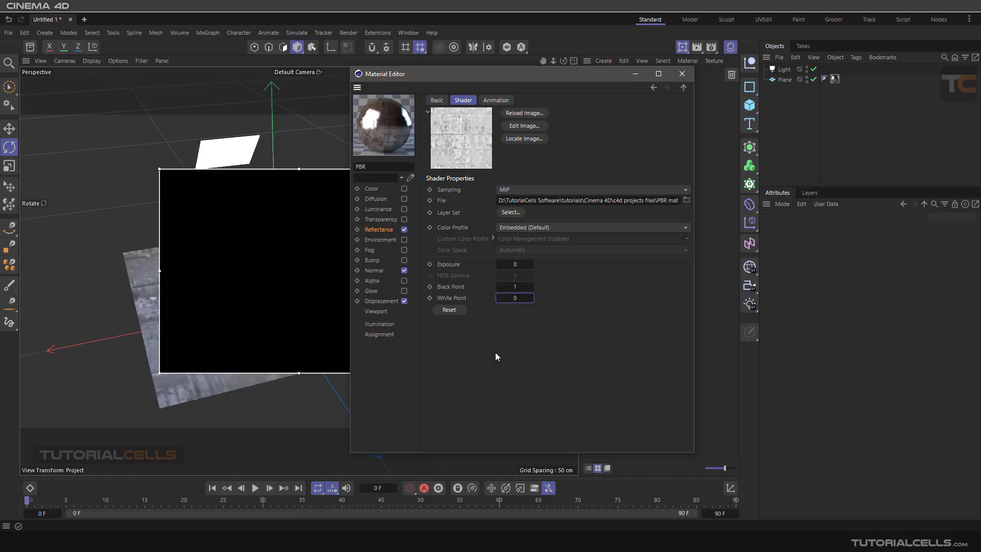
pyautogui.hotkey('ctrl', 'r')
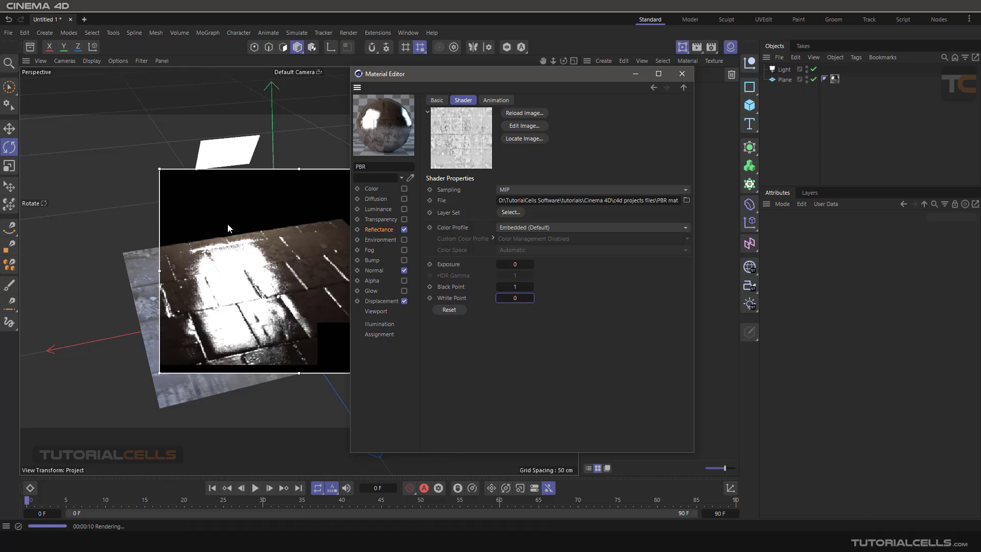
pyautogui.click(441, 310)
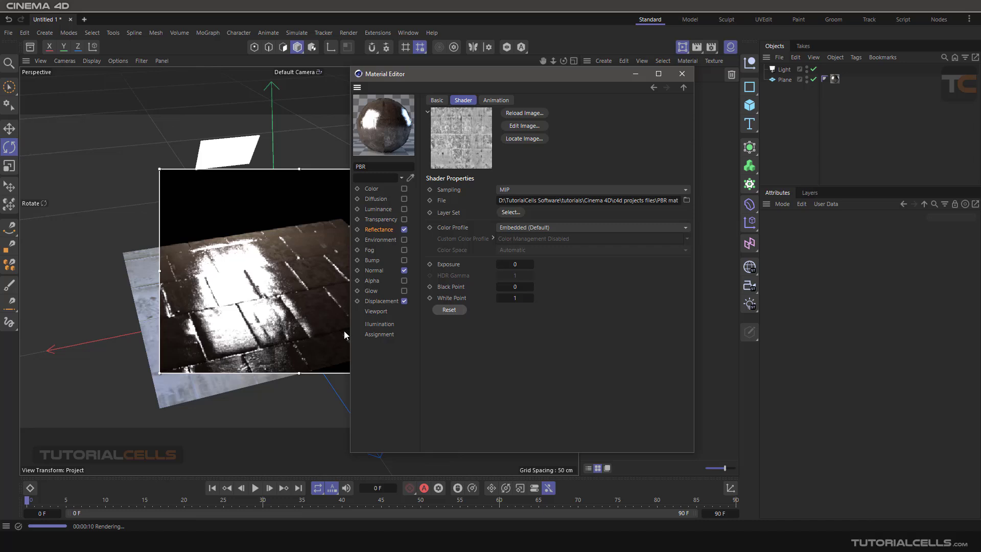
# - Compare the settings of the Default Diffuse and Default Reflection layers in the material's Reflectance channel
pyautogui.click(378, 230)
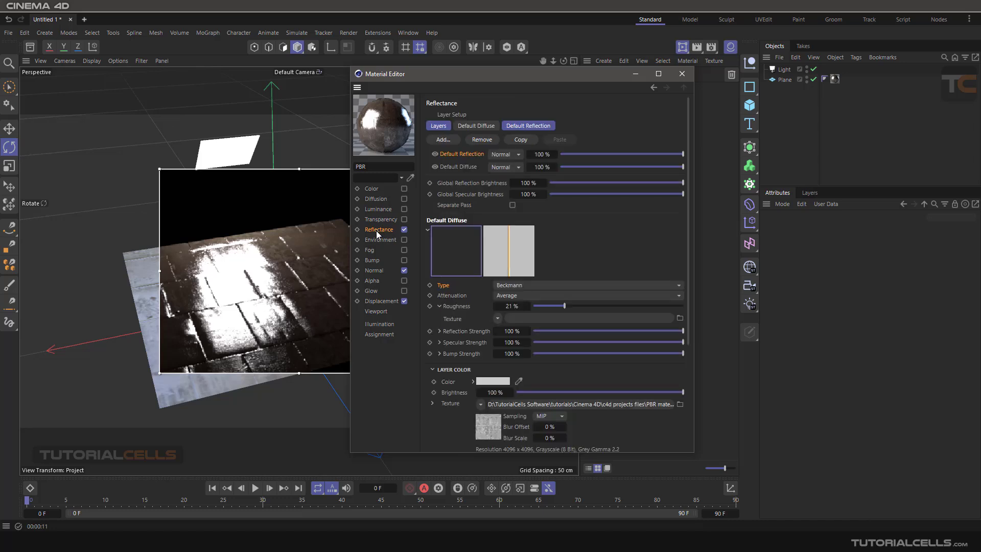
pyautogui.click(454, 167)
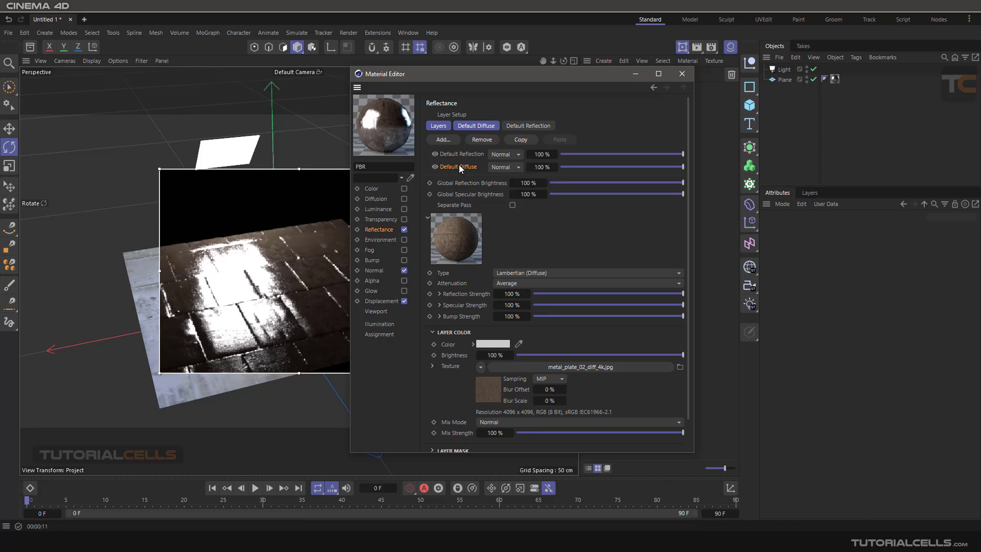
pyautogui.click(465, 155)
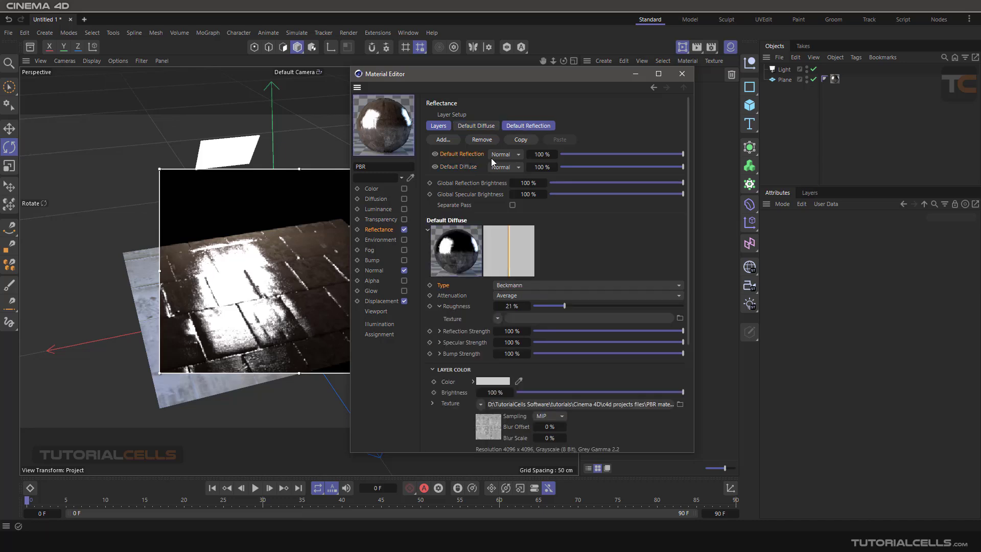
pyautogui.click(461, 167)
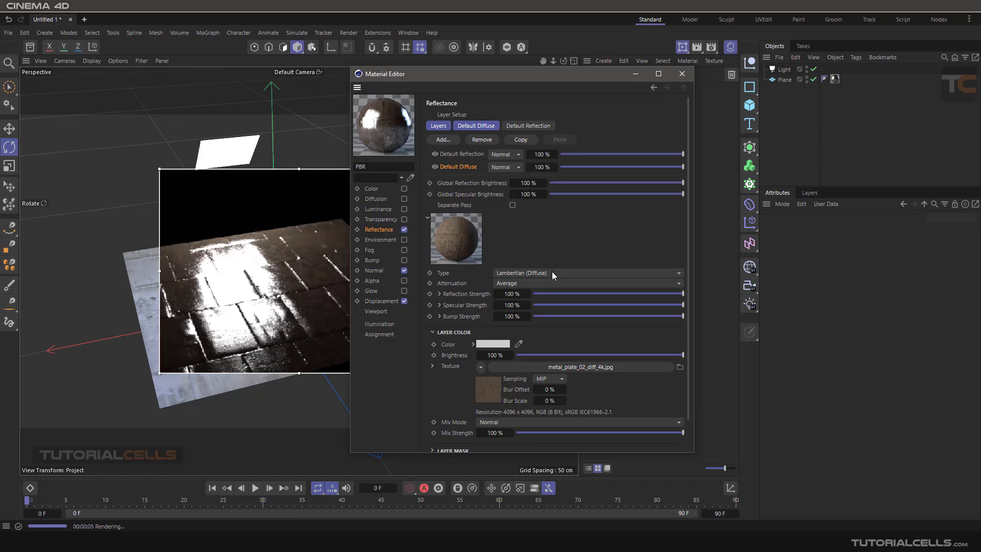
# - Turn off the interactive render region and enable tessellation display in the perspective viewport
pyautogui.click(683, 47)
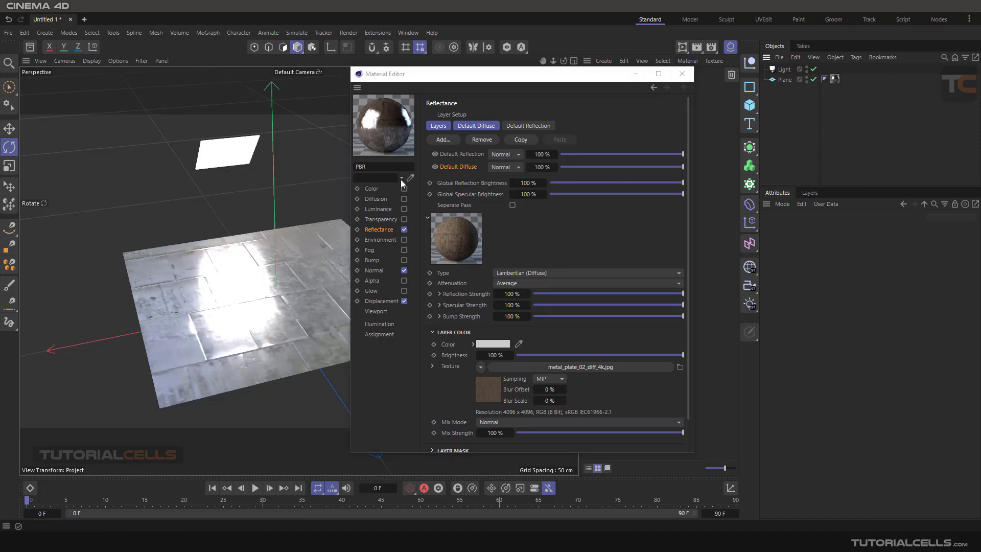
pyautogui.keyDown('alt'); pyautogui.moveTo(276, 300); pyautogui.dragTo(308, 337); pyautogui.keyUp('alt')
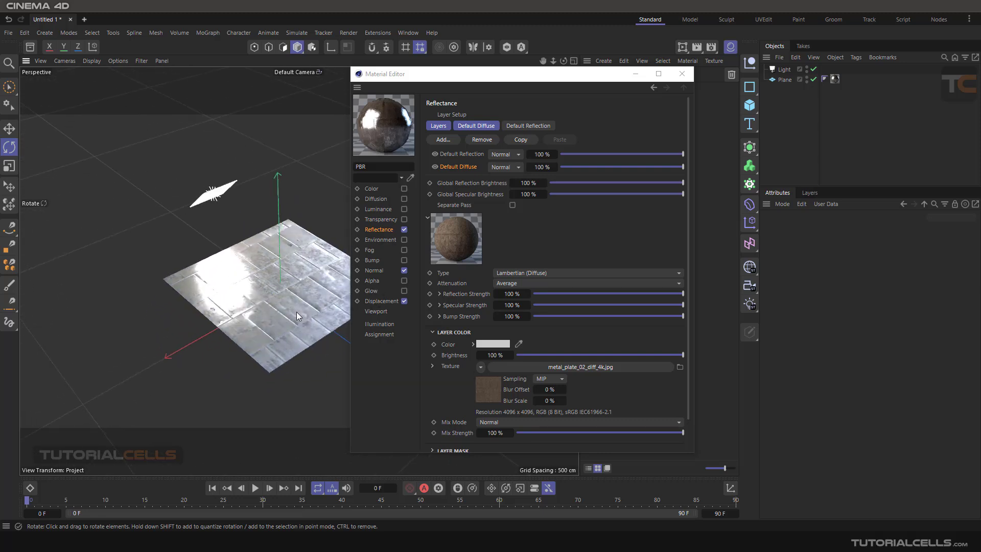
pyautogui.scroll(3, 259, 281)
pyautogui.scroll(1, 270, 281)
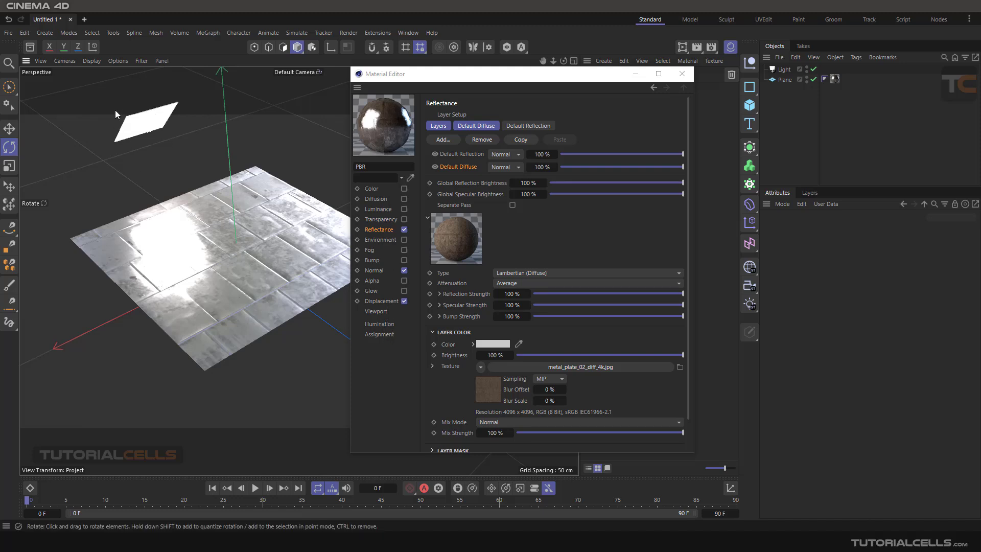
pyautogui.click(118, 61)
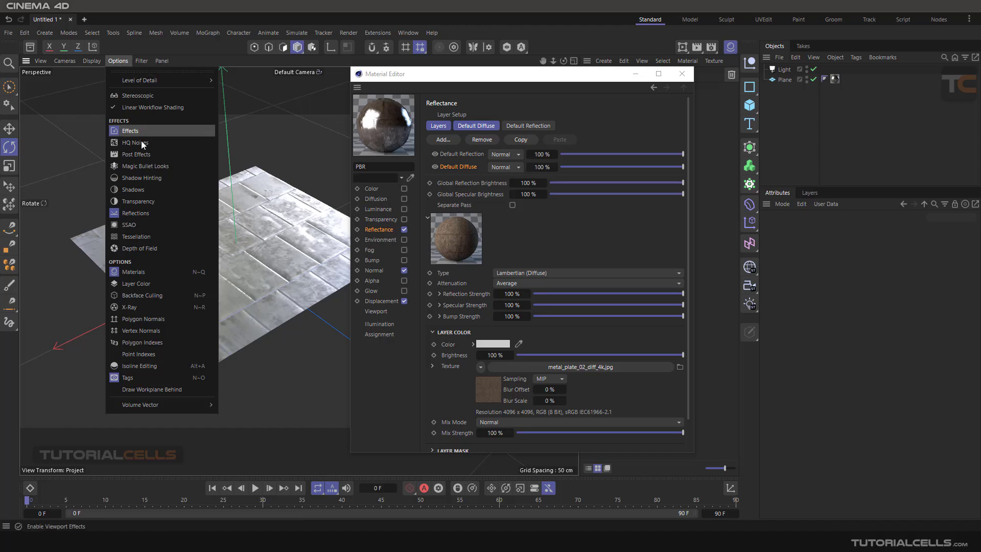
pyautogui.click(163, 236)
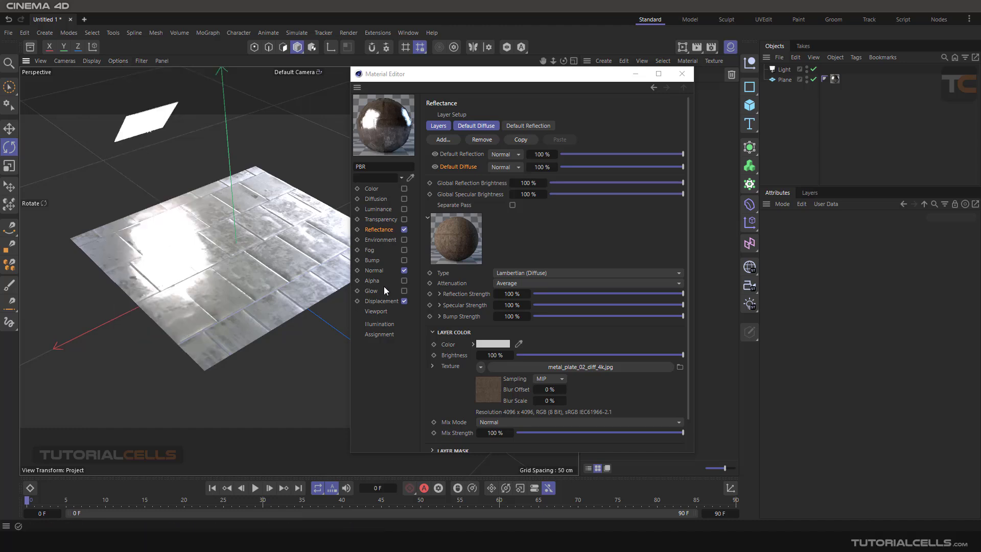
# - Set the PBR material's viewport tessellation mode to Projective and inspect the displaced plane up close
pyautogui.click(383, 312)
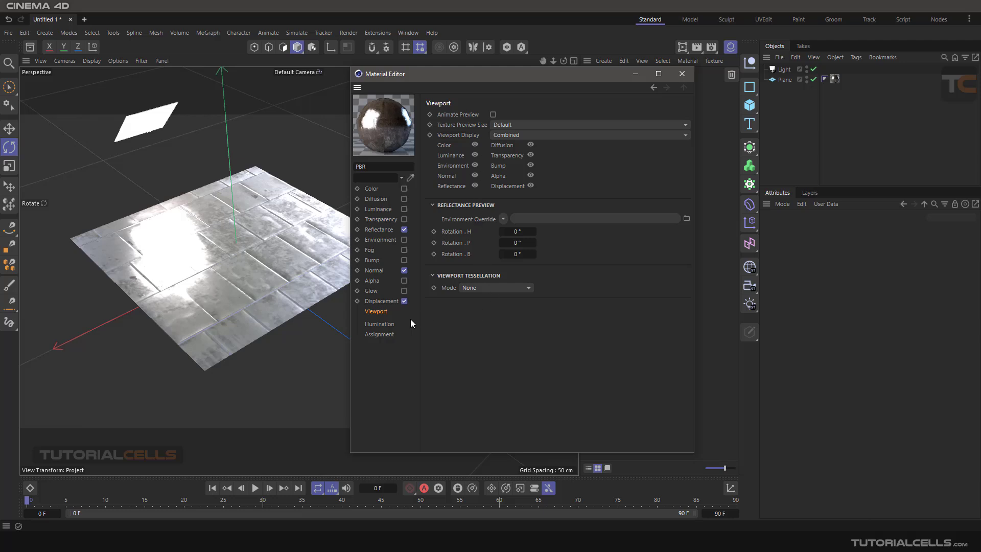
pyautogui.click(380, 325)
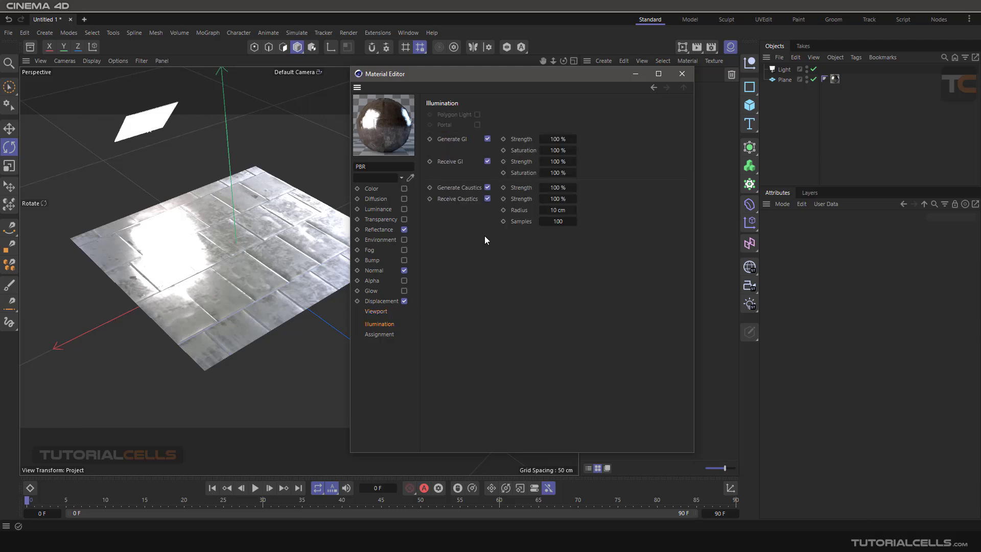
pyautogui.click(386, 335)
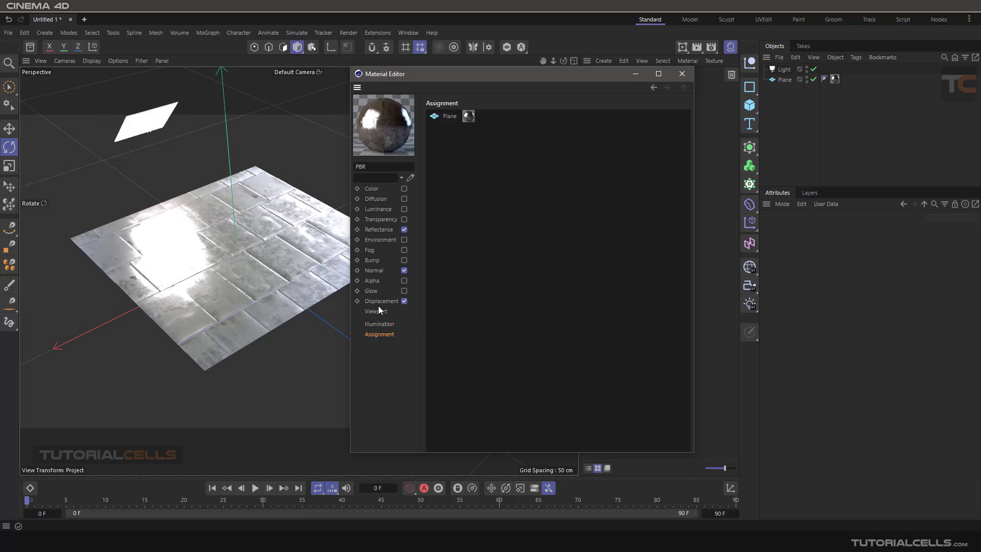
pyautogui.click(383, 310)
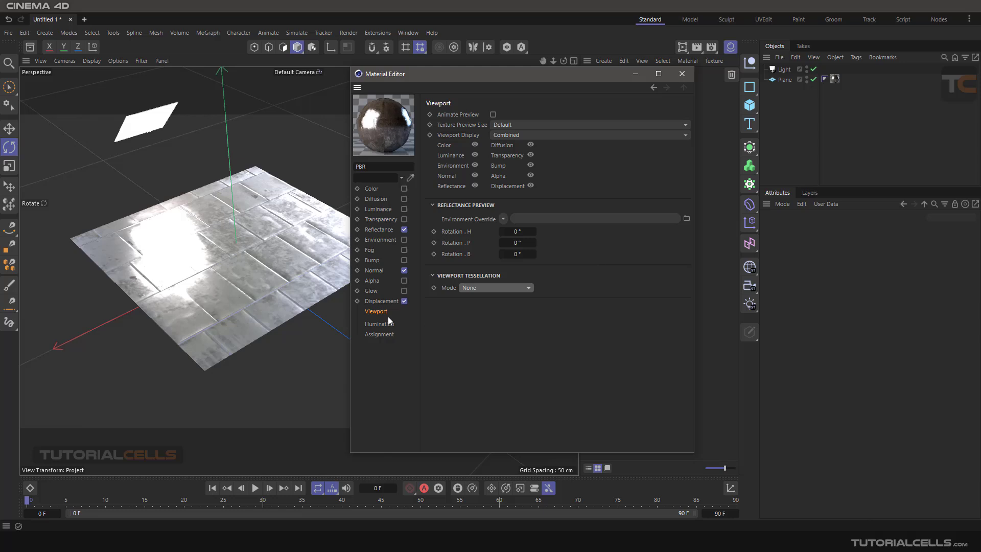
pyautogui.click(511, 291)
pyautogui.click(499, 323)
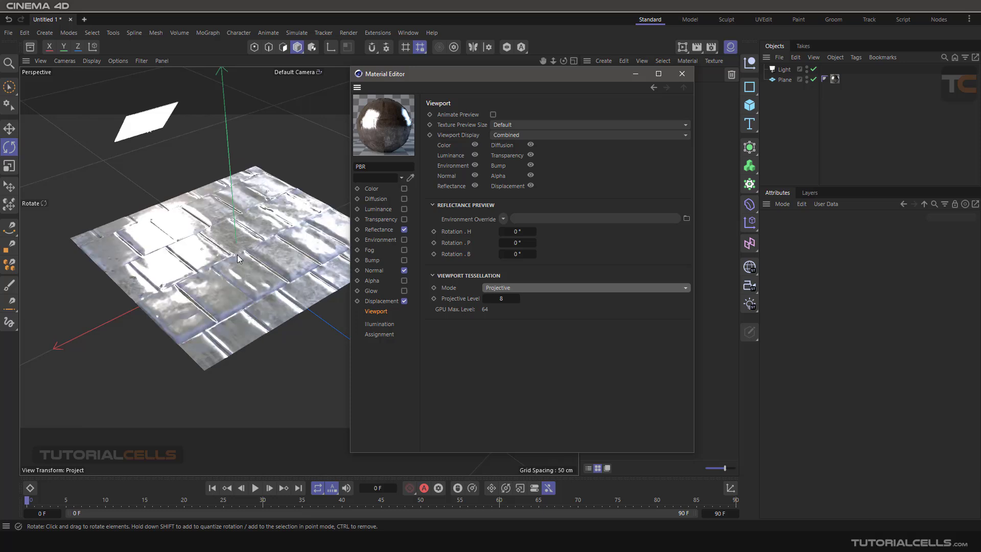
pyautogui.moveTo(274, 256)
pyautogui.keyDown('alt'); pyautogui.mouseDown()
pyautogui.moveTo(247, 223)
pyautogui.moveTo(293, 259)
pyautogui.moveTo(177, 246)
pyautogui.moveTo(229, 241)
pyautogui.moveTo(231, 212)
pyautogui.moveTo(275, 253)
pyautogui.mouseUp(); pyautogui.keyUp('alt')
pyautogui.scroll(5, 288, 264)
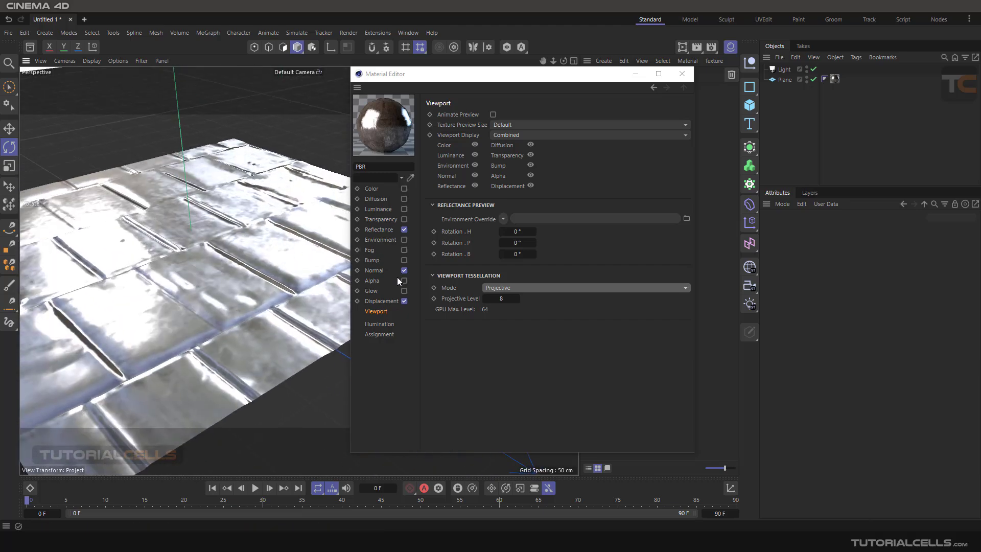
# - Review the Default Reflection layer's color texture, Fresnel types and the list of conductor presets
pyautogui.click(379, 229)
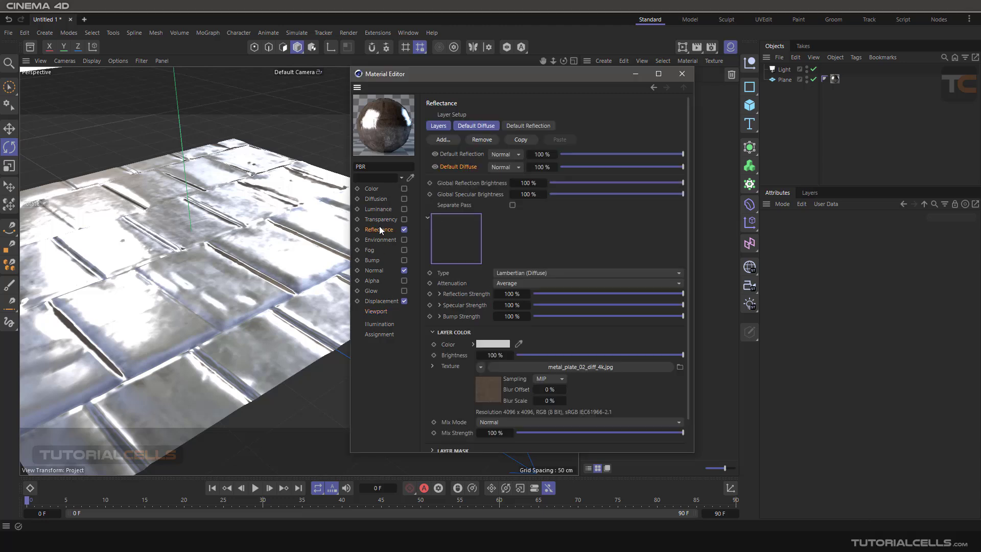
pyautogui.click(475, 154)
pyautogui.scroll(-4, 488, 371)
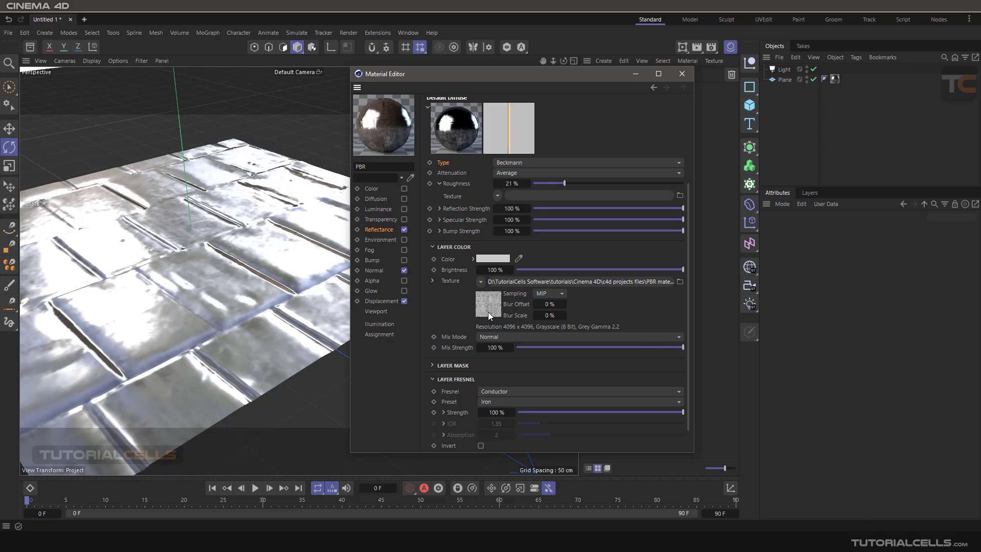
pyautogui.scroll(-2, 488, 311)
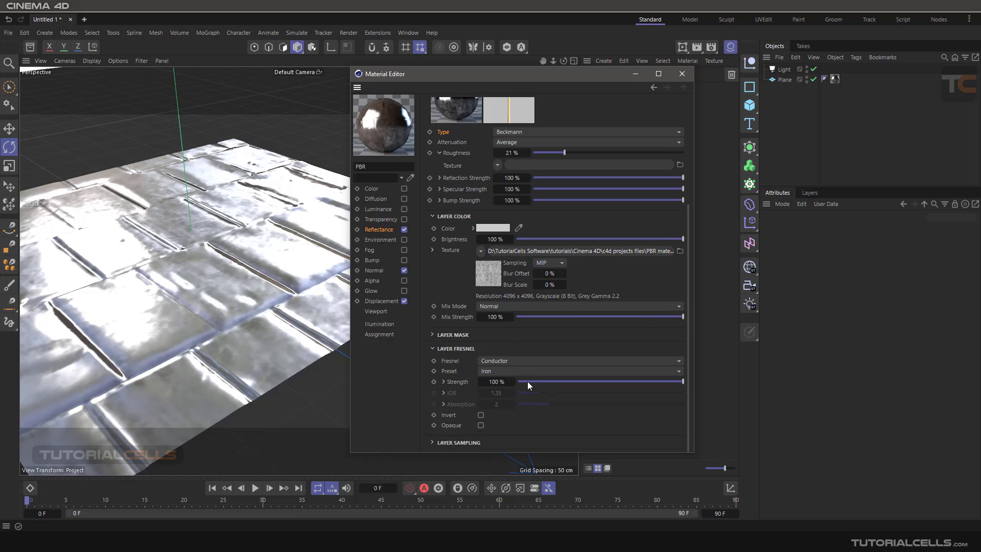
pyautogui.click(504, 361)
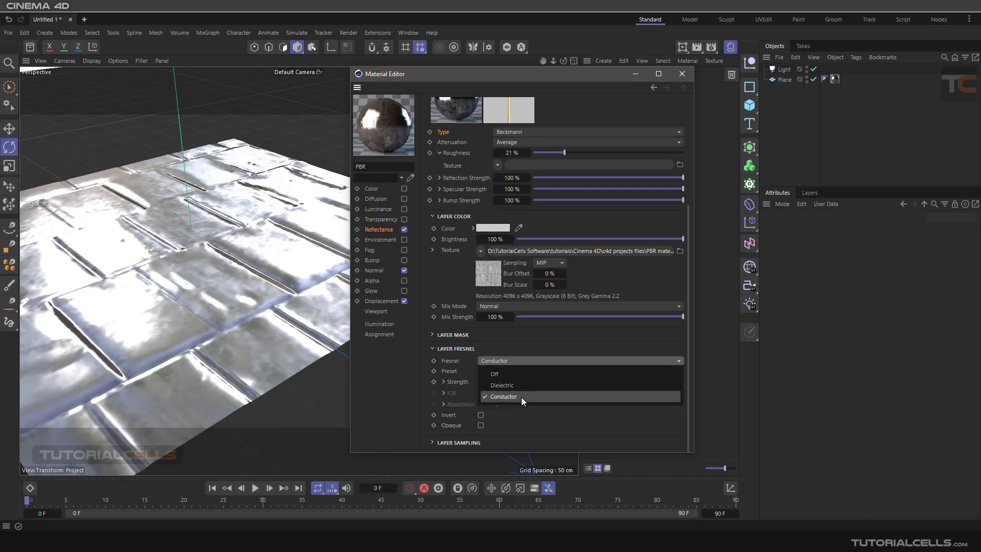
pyautogui.click(526, 334)
pyautogui.click(511, 373)
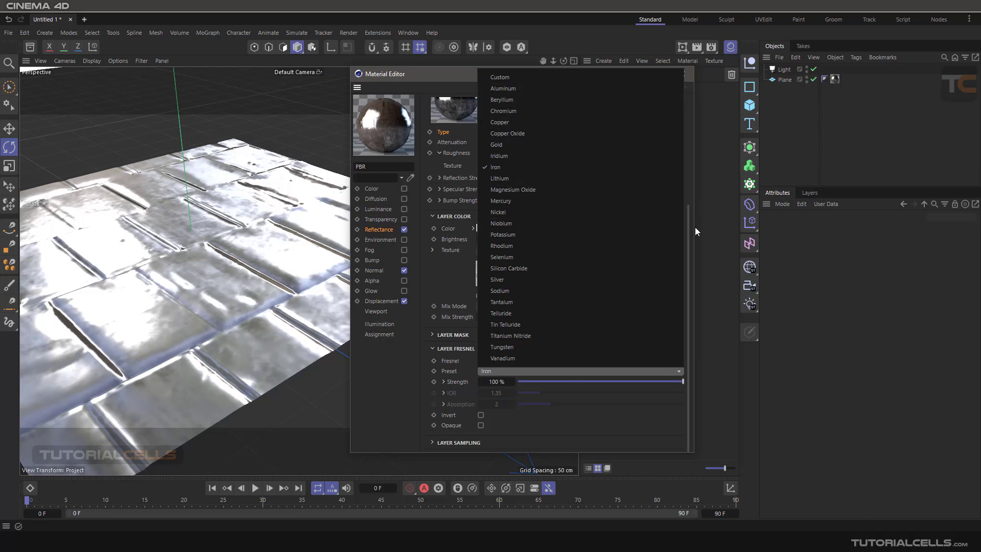
pyautogui.click(716, 229)
# - Set the Default Reflection layer's Fresnel to Dielectric and look through its available presets
pyautogui.click(492, 361)
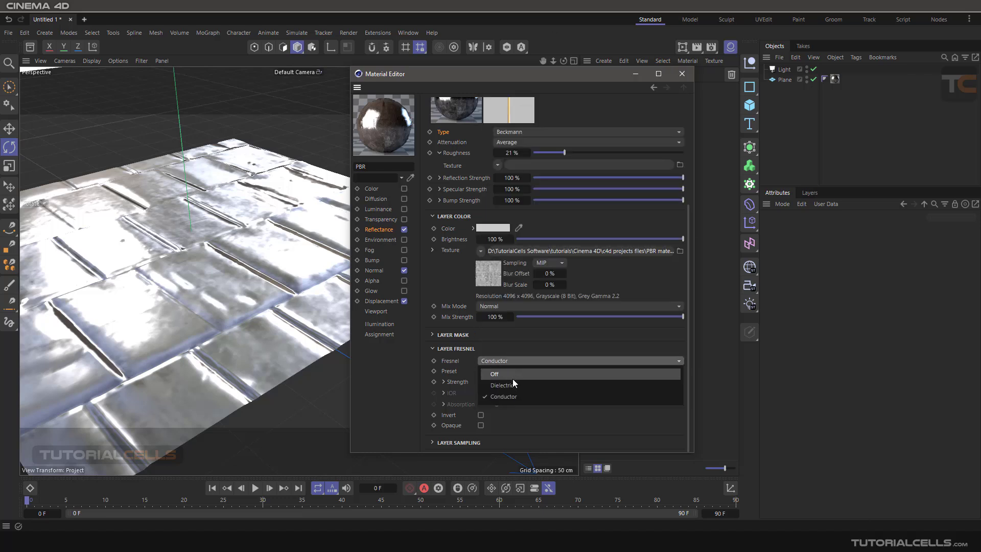
pyautogui.click(516, 383)
pyautogui.click(508, 382)
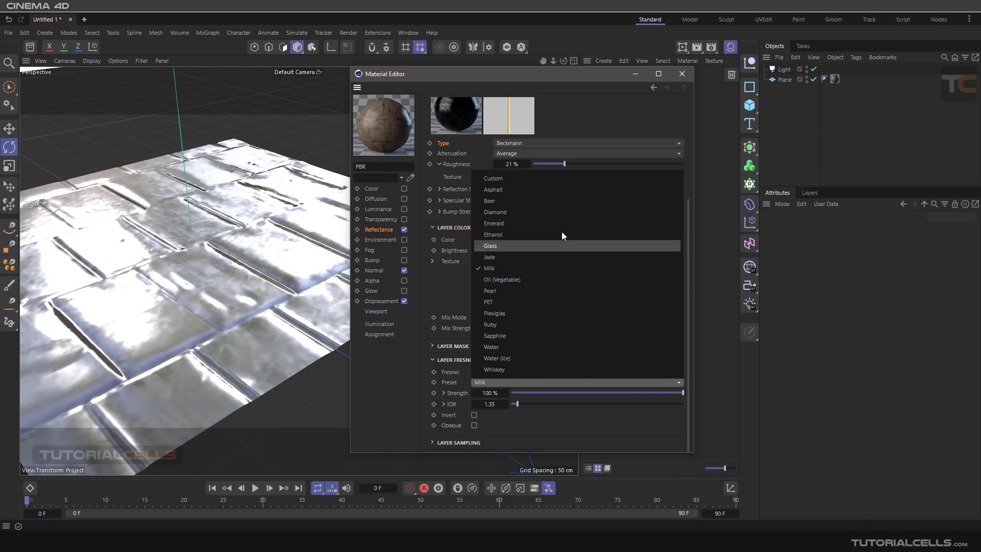
pyautogui.click(607, 117)
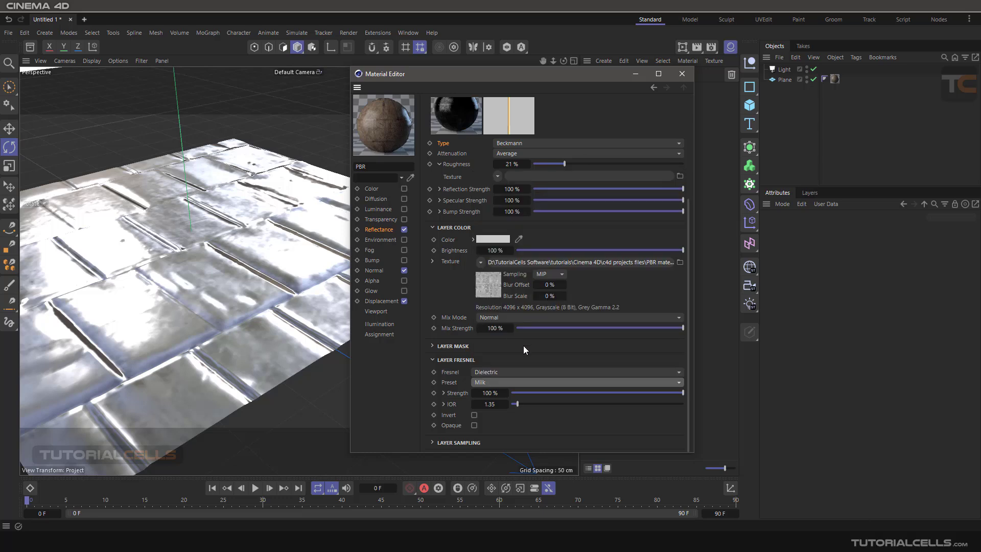